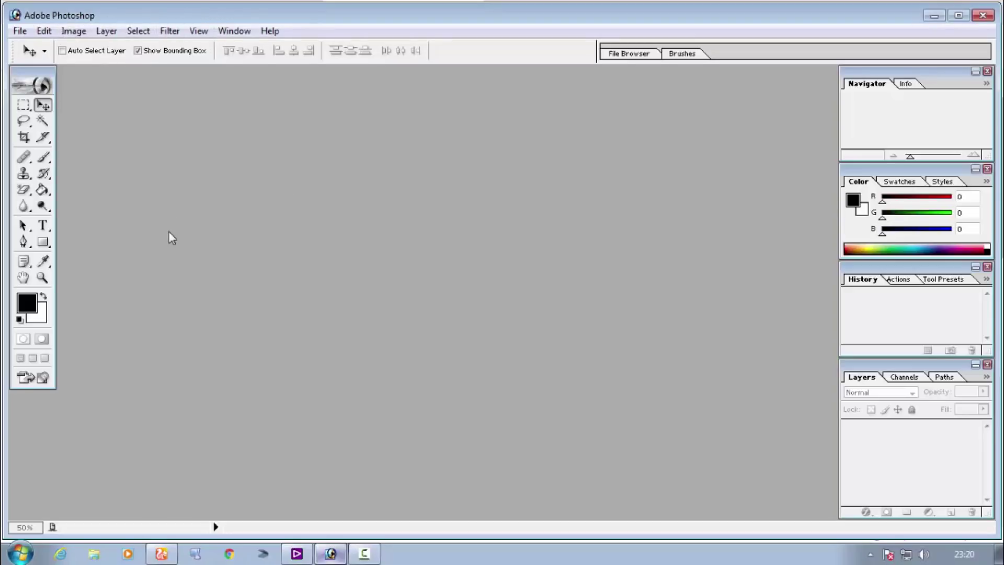
Step: Create a white 4 x 6 inch RGB document at 300 pixels/inch and rotate its canvas 90° clockwise
left_click(20, 31)
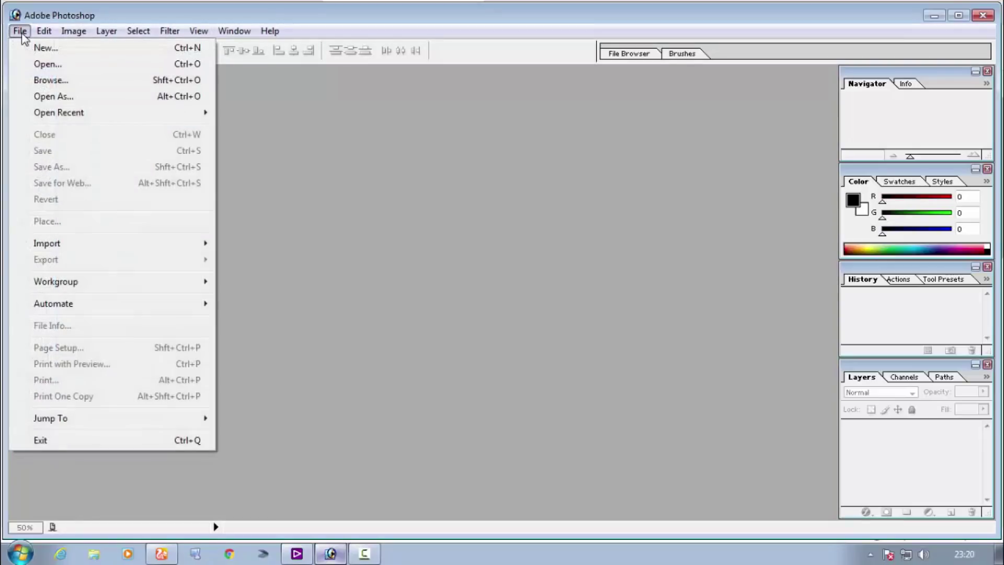
left_click(52, 49)
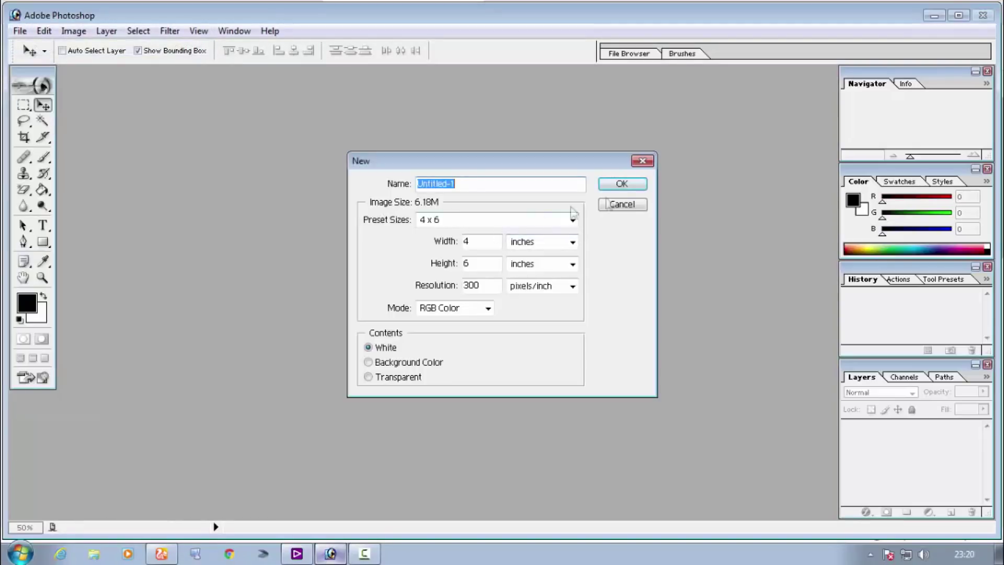
left_click(620, 184)
left_click(74, 31)
mouse_move(121, 181)
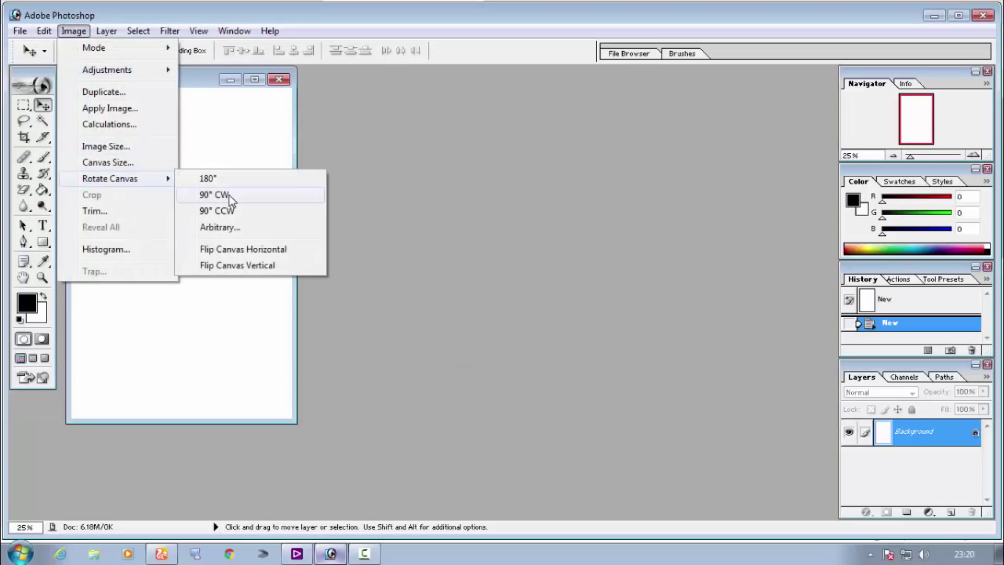
left_click(264, 195)
Step: Resize the image to 1920 pixels wide and 1080 pixels high
right_click(174, 87)
left_click(246, 103)
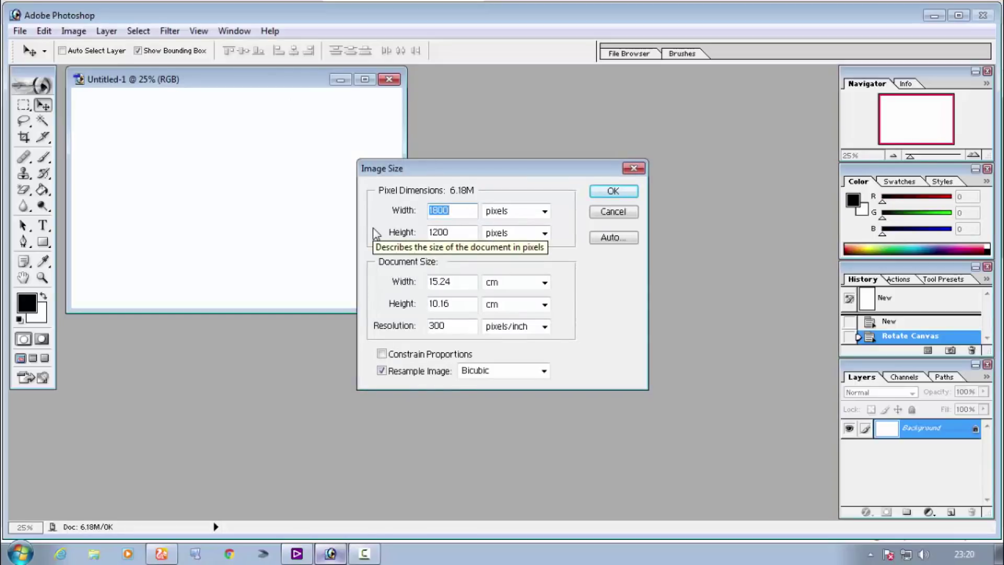
type("1920")
key("Tab")
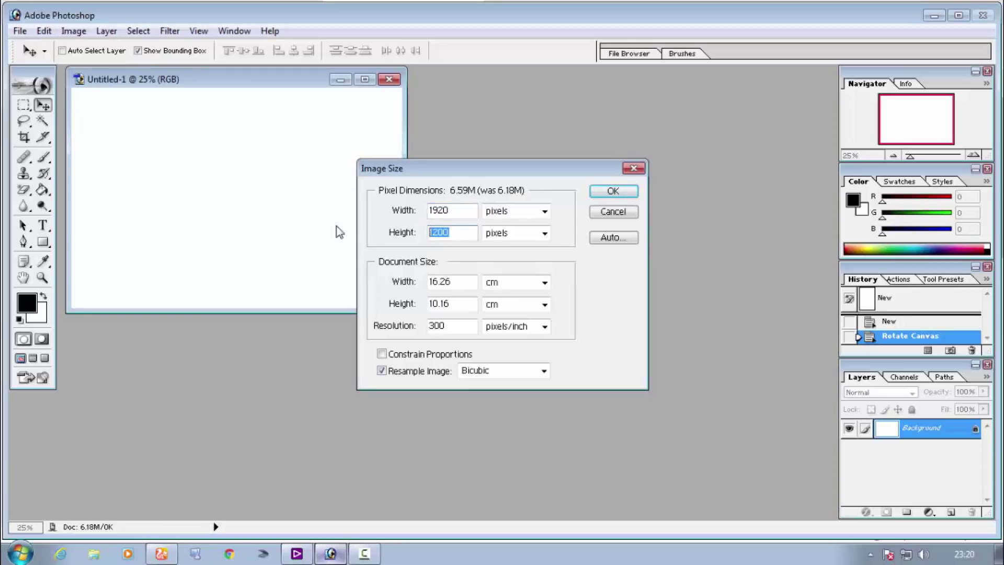
type("1080")
left_click(612, 192)
left_click_drag(250, 84, 419, 153)
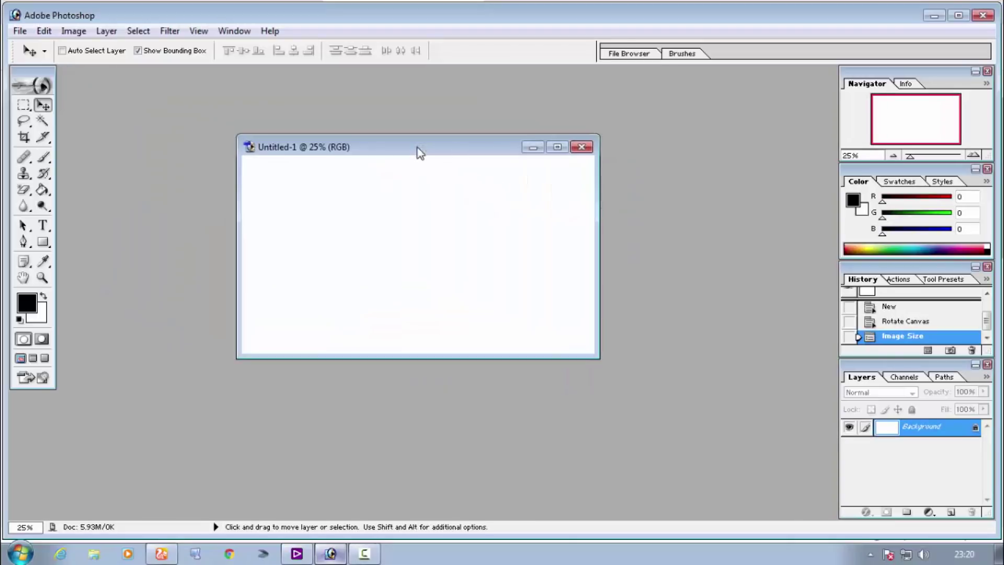
Step: Duplicate the blank image and arrange both document windows so each one is accessible
right_click(373, 152)
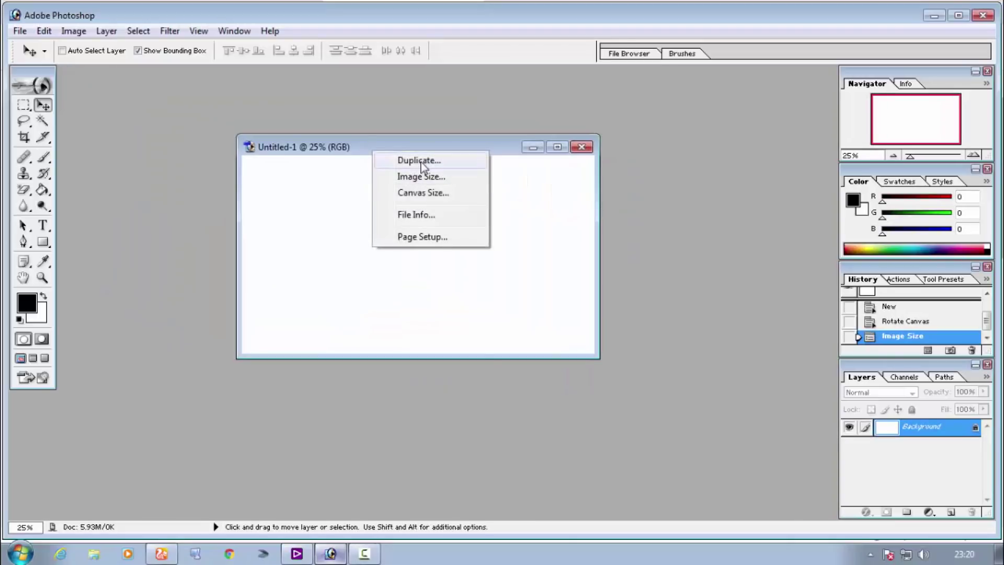
left_click(419, 160)
left_click(627, 263)
left_click_drag(327, 88, 384, 346)
left_click_drag(401, 151, 383, 117)
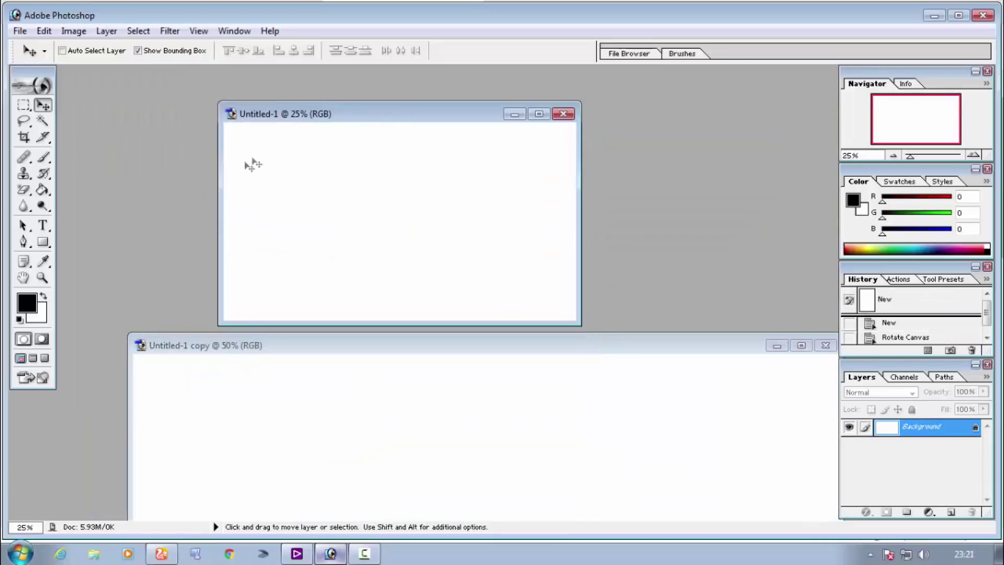
Step: Fill the original document's background with black using the Paint Bucket
left_click(43, 190)
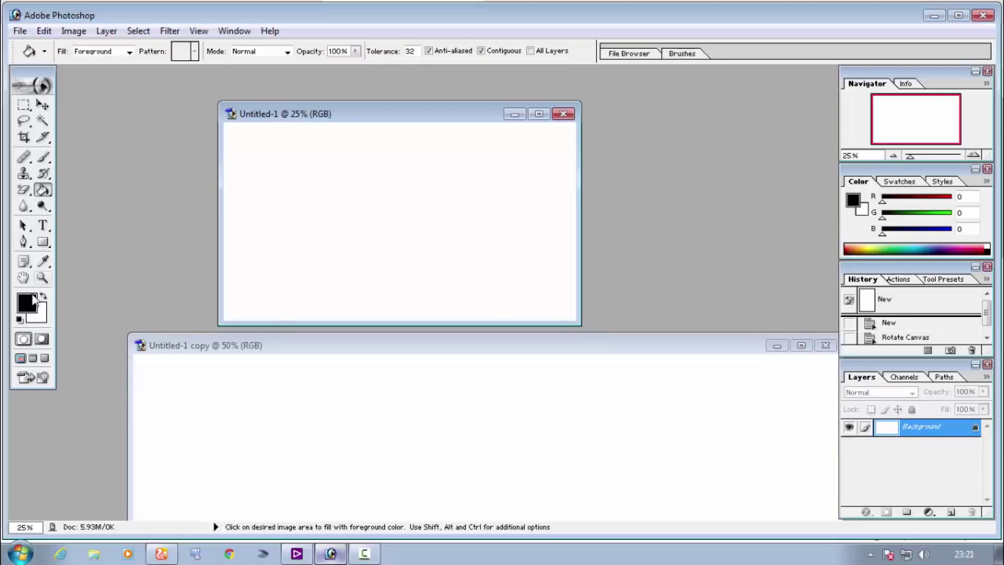
left_click(400, 208)
left_click_drag(389, 115, 404, 124)
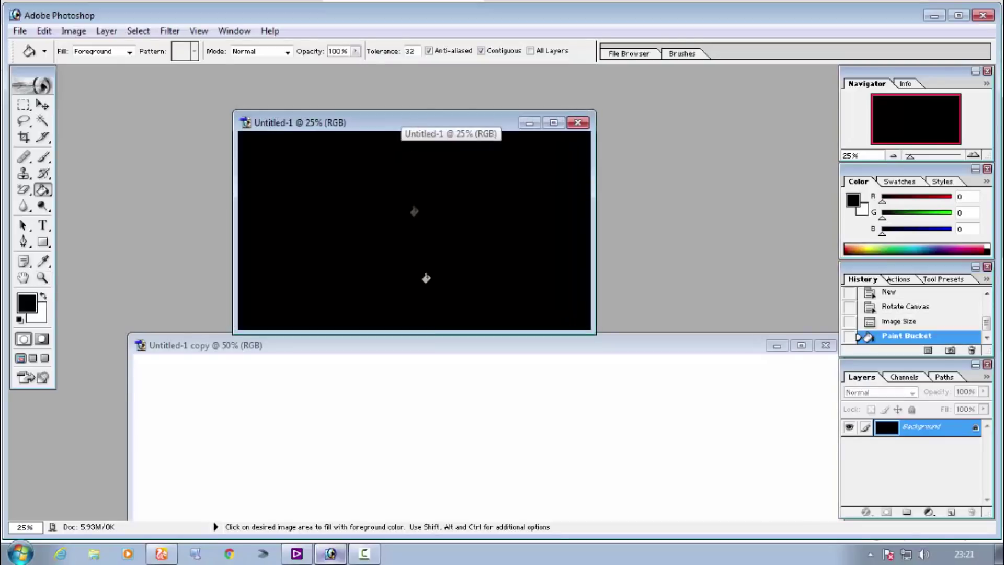
left_click(426, 348)
Step: Copy the white image from the duplicate into the black document as a new layer and maximize that document
left_click(42, 106)
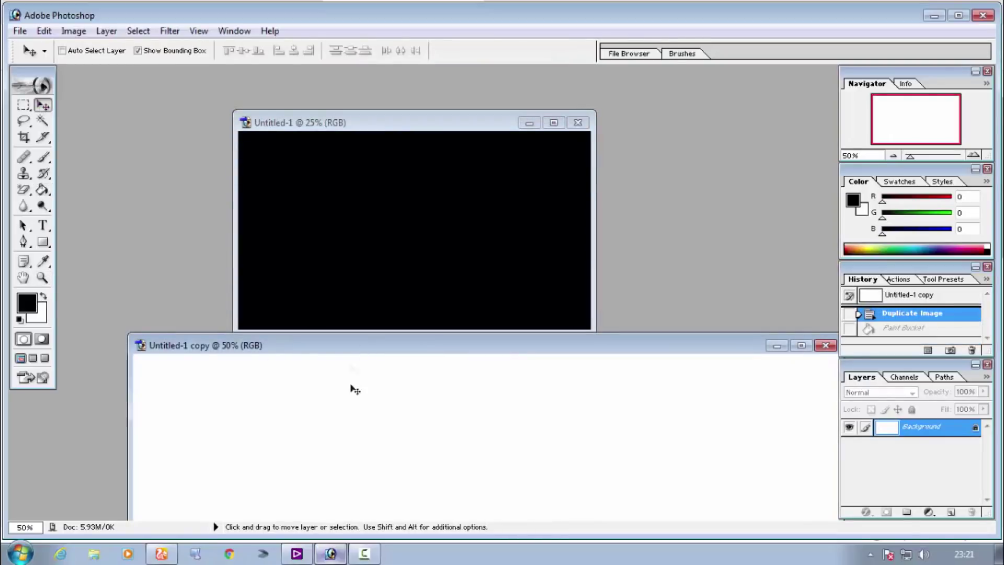
left_click_drag(452, 454, 394, 227)
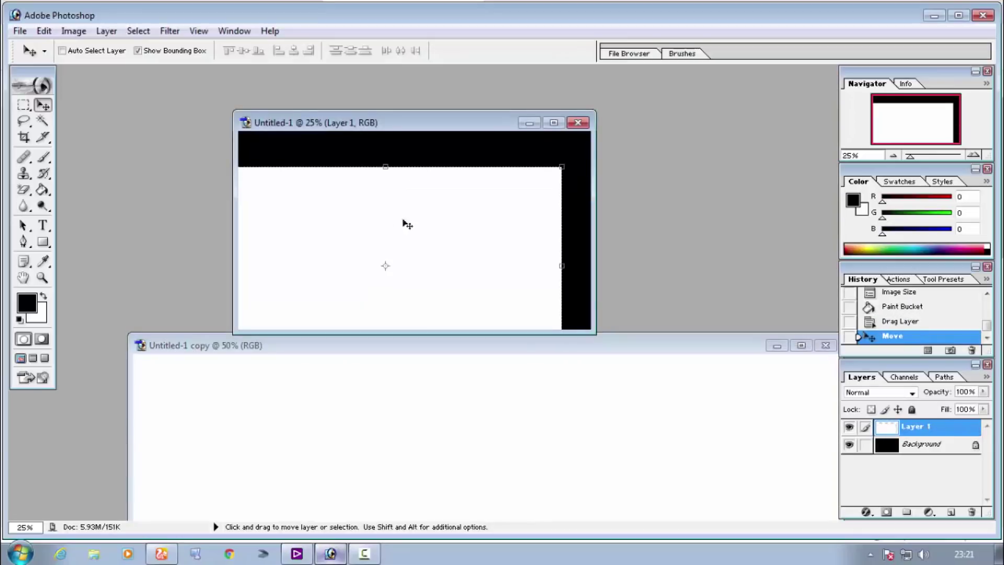
left_click(552, 123)
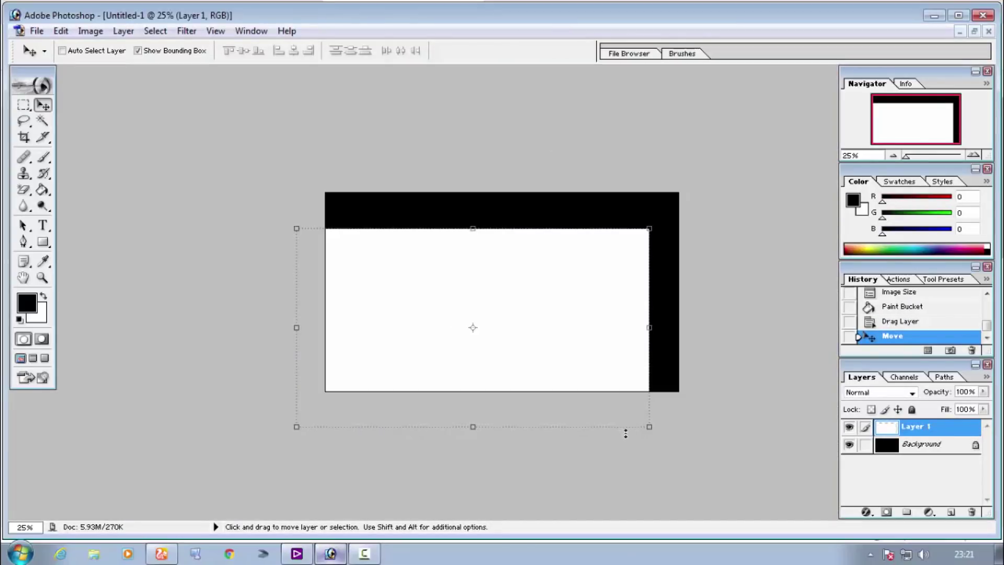
Step: Rotate the white layer by -60° and move it over the left part of the canvas with a slanted edge
left_click_drag(649, 451, 671, 247)
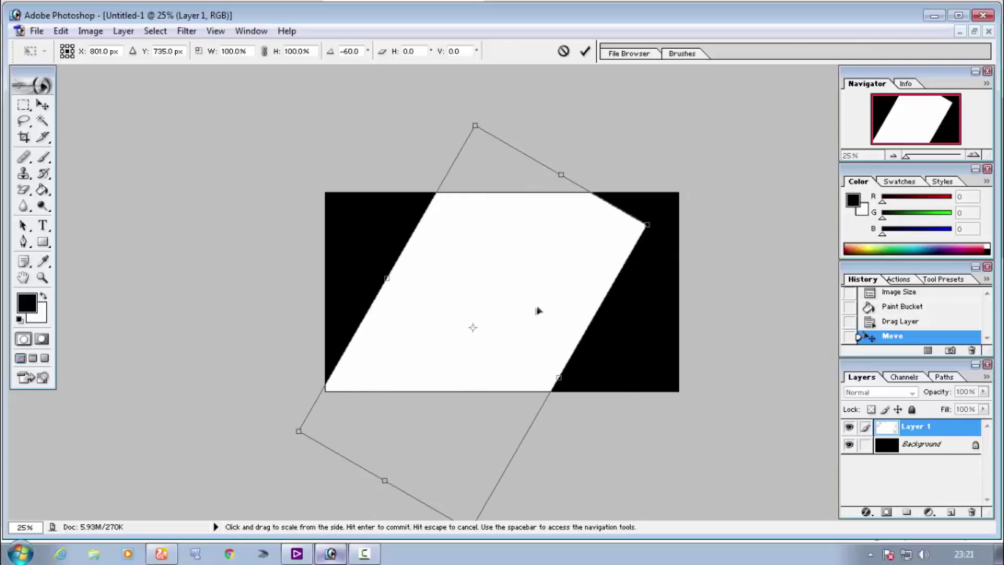
left_click_drag(533, 327, 393, 275)
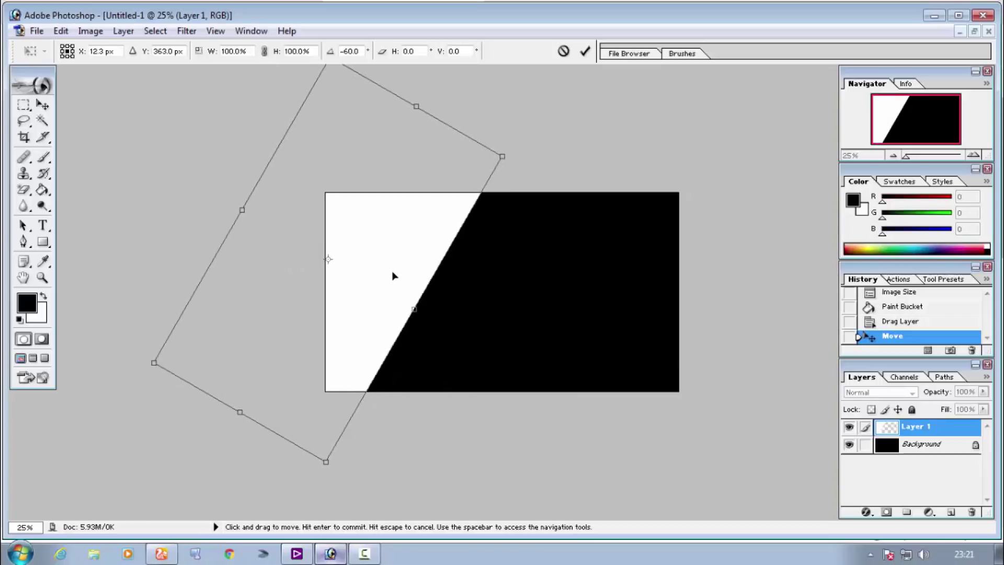
key("Return")
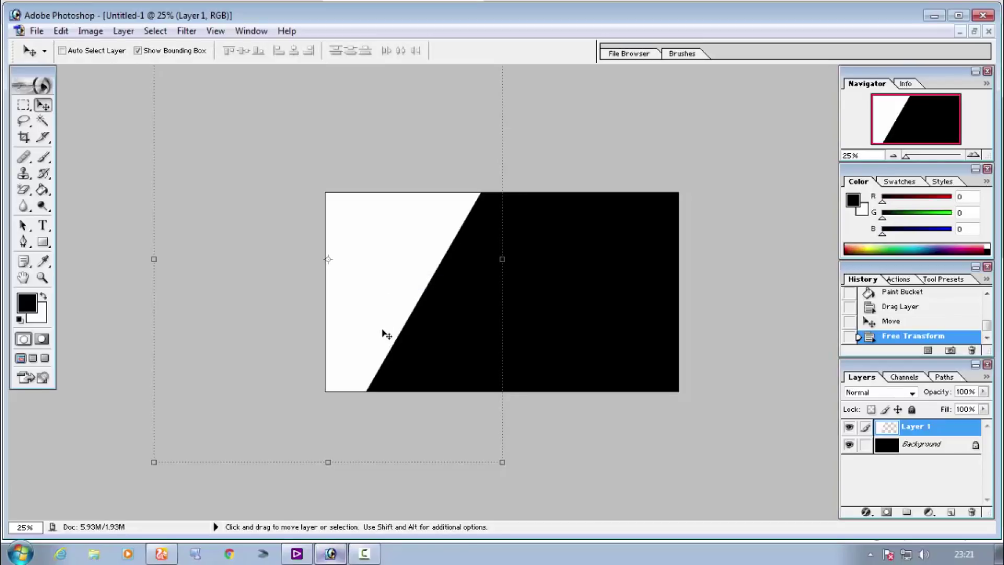
Step: Duplicate the slanted white layer and shift one to the canvas's right side, keeping a wide diagonal black band between the two
key("alt+Right")
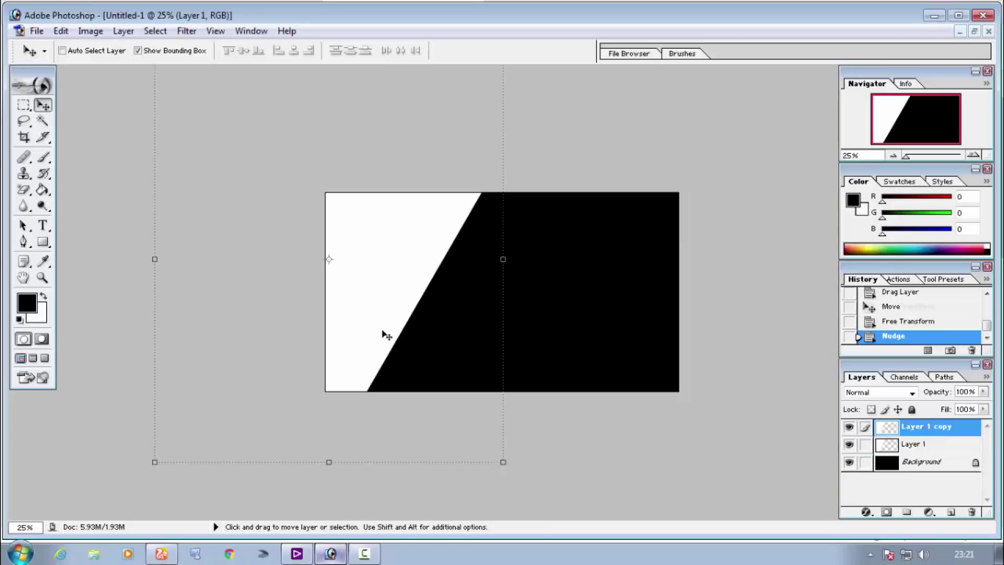
key("shift+Right")
key("shift+Right")
key("shift+Right")
key("shift+Right")
key("shift+Right")
key("shift+Right")
key("shift+Right")
key("shift+Right")
key("shift+Right")
key("shift+Right")
key("shift+Right")
key("shift+Right")
key("shift+Right")
key("shift+Right")
key("shift+Right")
key("shift+Right")
key("shift+Right")
key("shift+Right")
key("shift+Right")
key("shift+Right")
key("shift+Right")
key("shift+Right")
key("shift+Right")
key("shift+Right")
key("shift+Right")
key("shift+Right")
key("shift+Right")
key("shift+Right")
key("shift+Right")
key("shift+Right")
key("shift+Right")
key("shift+Right")
key("shift+Right")
key("shift+Right")
key("shift+Right")
key("shift+Right")
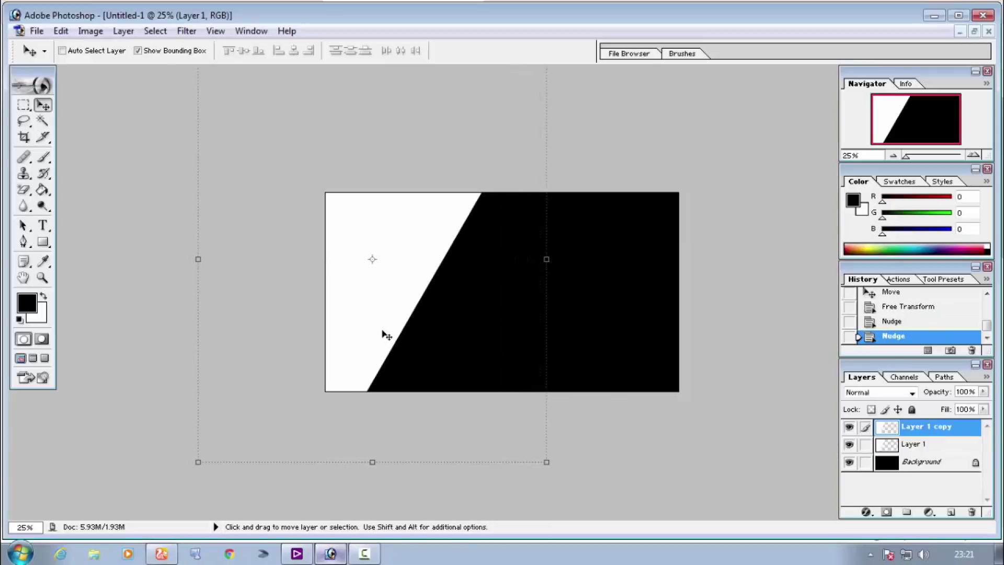
key("shift+Right")
key("shift+Right")
key("shift+Right")
key("shift+Right")
key("shift+Right")
key("shift+Right")
key("shift+Right")
key("shift+Right")
key("shift+Right")
key("shift+Right")
key("shift+Right")
key("shift+Right")
key("shift+Right")
key("shift+Right")
key("shift+Right")
key("shift+Right")
key("shift+Right")
key("shift+Right")
key("shift+Right")
key("shift+Right")
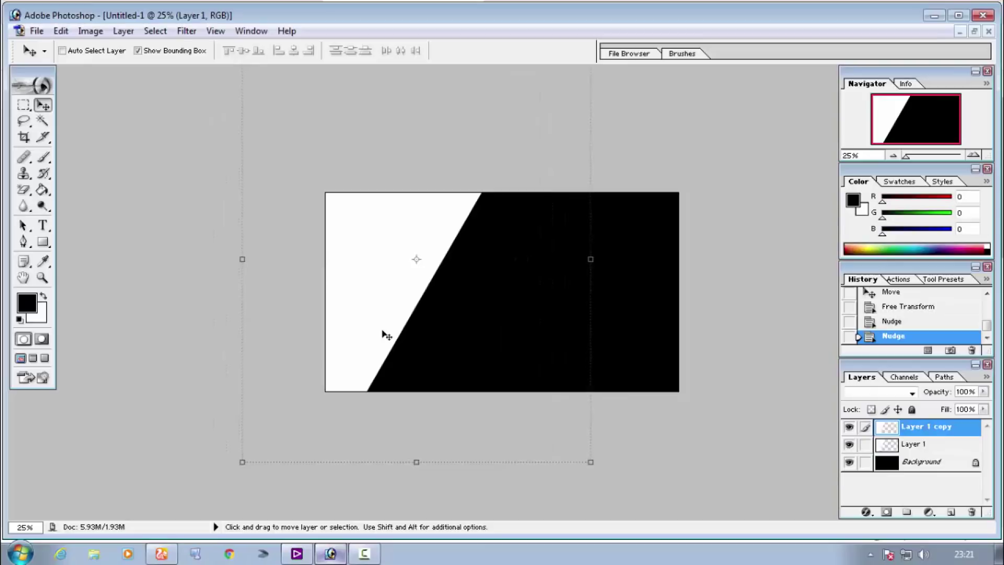
key("shift+Right")
key("shift+Right")
key("shift+Right")
key("shift+Right")
key("shift+Right")
key("shift+Right")
key("shift+Right")
key("shift+Right")
key("shift+Right")
key("shift+Right")
key("shift+Right")
key("shift+Right")
key("shift+Right")
key("shift+Right")
key("shift+Right")
key("shift+Right")
key("shift+Right")
key("shift+Right")
key("shift+Right")
key("shift+Right")
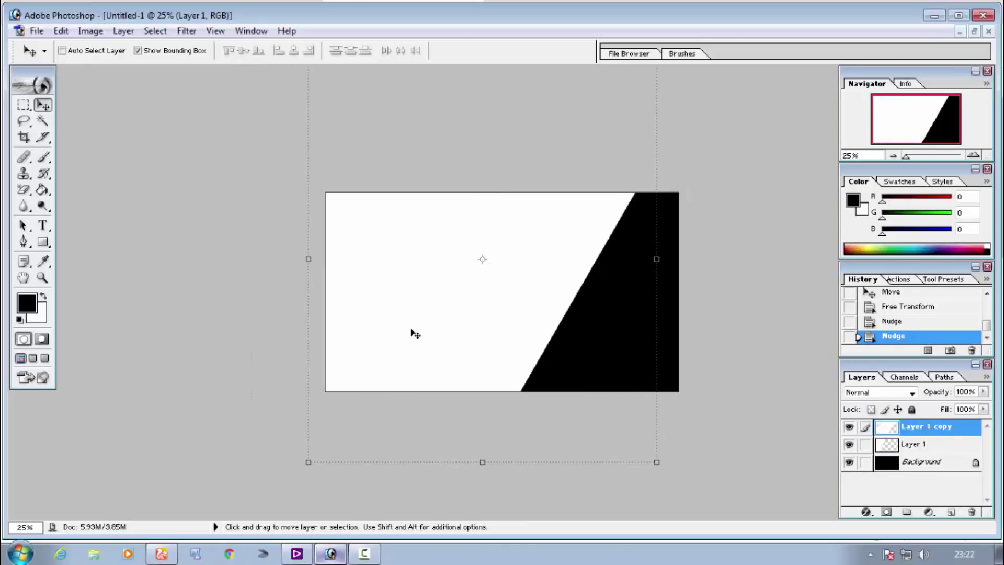
left_click_drag(411, 329, 602, 381)
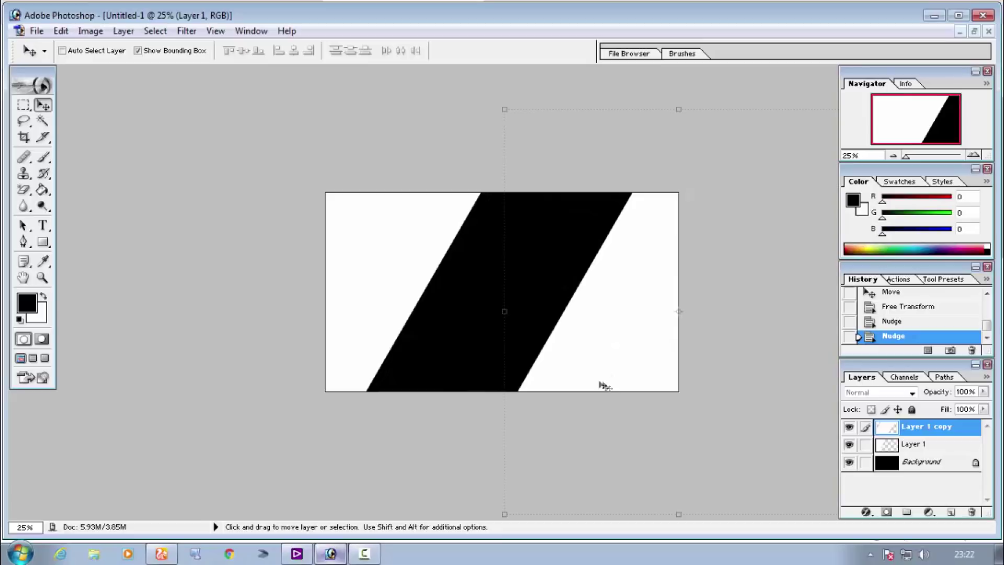
left_click_drag(605, 385, 605, 385)
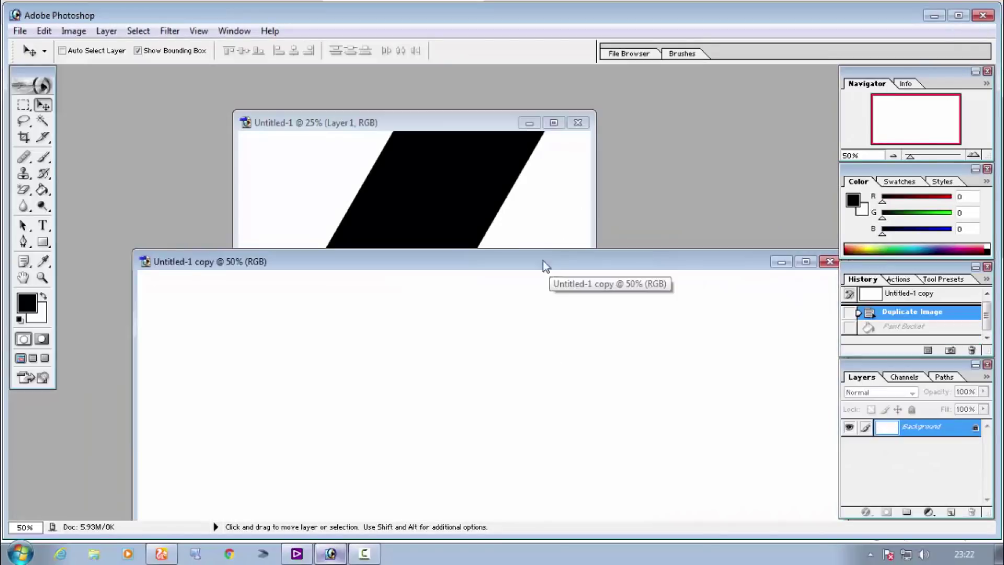
Step: Copy the blank white image into the banded document as another layer and reduce its height to roughly half
left_click_drag(542, 265, 460, 224)
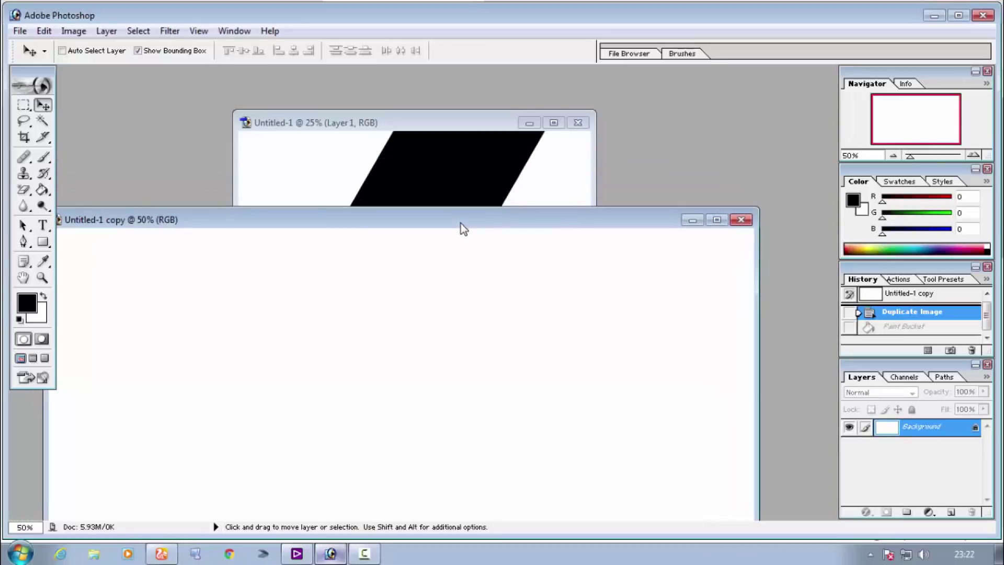
left_click_drag(564, 312, 536, 146)
left_click(554, 123)
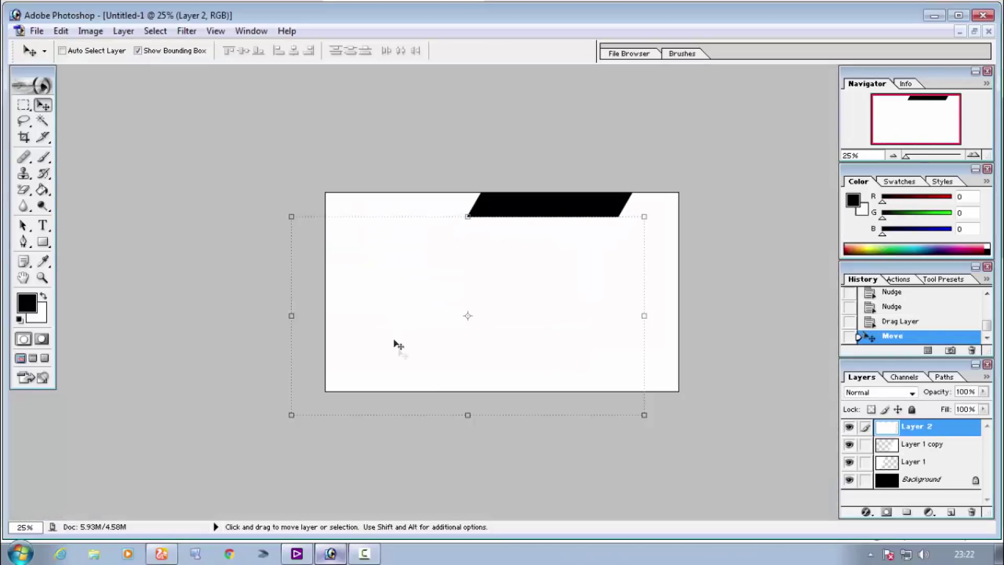
left_click_drag(468, 416, 465, 338)
key("Return")
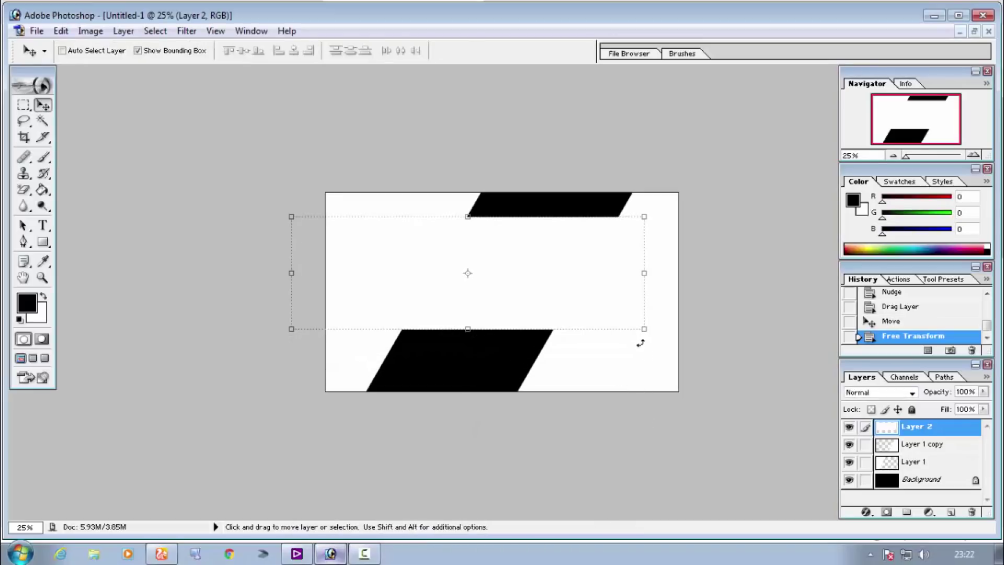
Step: Rotate the new white layer about -59.3° and fit it inside the black band, keeping a thin diagonal black line on each side
left_click_drag(649, 340, 673, 108)
left_click_drag(493, 300, 554, 321)
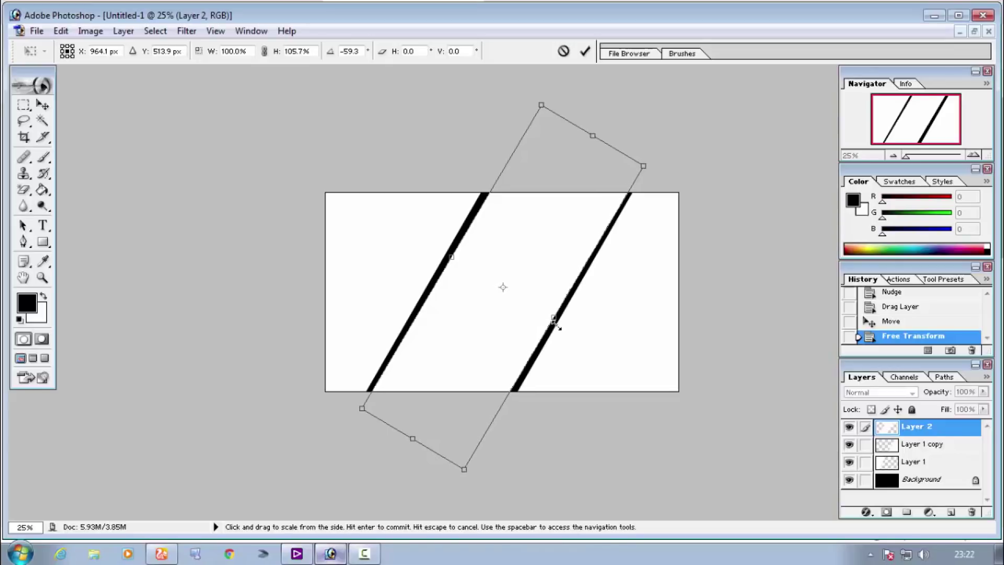
key("Return")
key("Left")
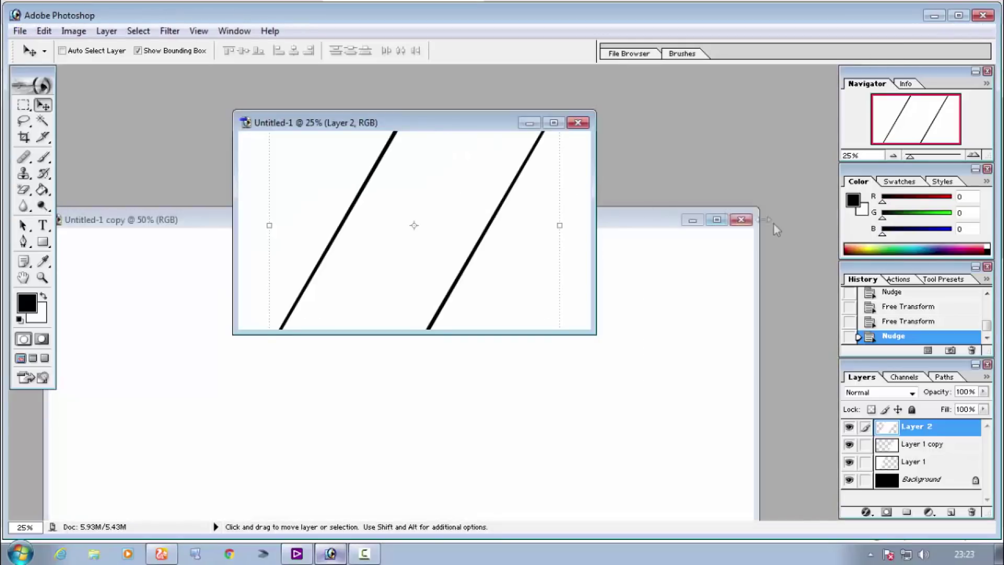
Step: Close the blank white copy without saving, then duplicate the layered document and move the duplicate's window clear of the original
left_click(741, 219)
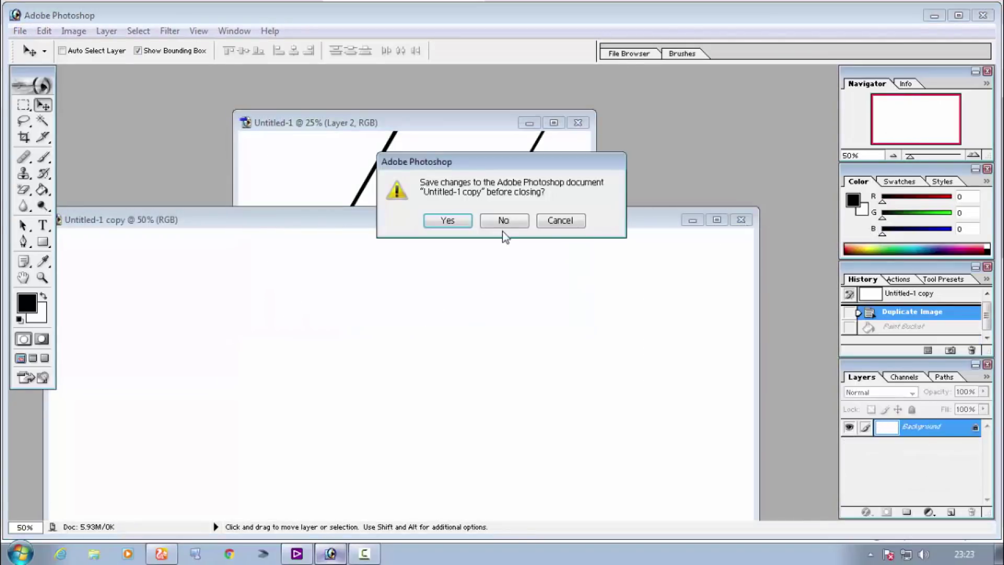
left_click(503, 221)
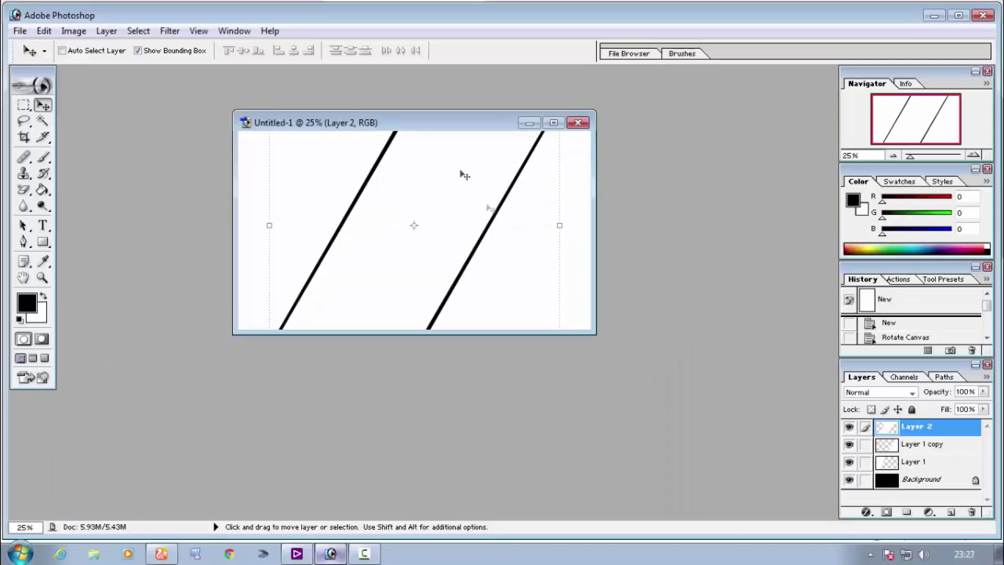
right_click(420, 129)
left_click(471, 137)
left_click(620, 263)
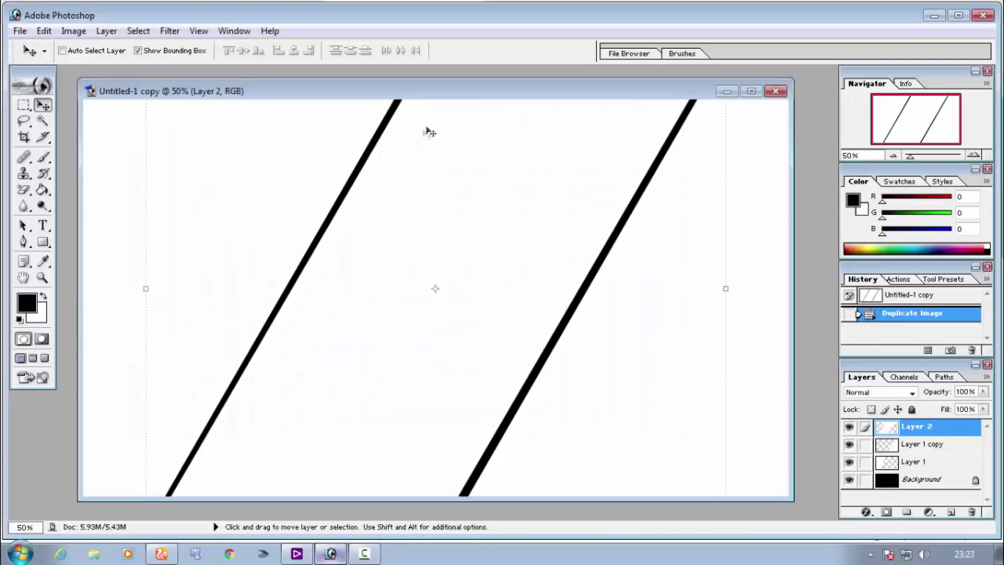
left_click_drag(443, 92, 451, 392)
Step: Erase the black background layer of the original document to transparency with the Magic Eraser
left_click(400, 124)
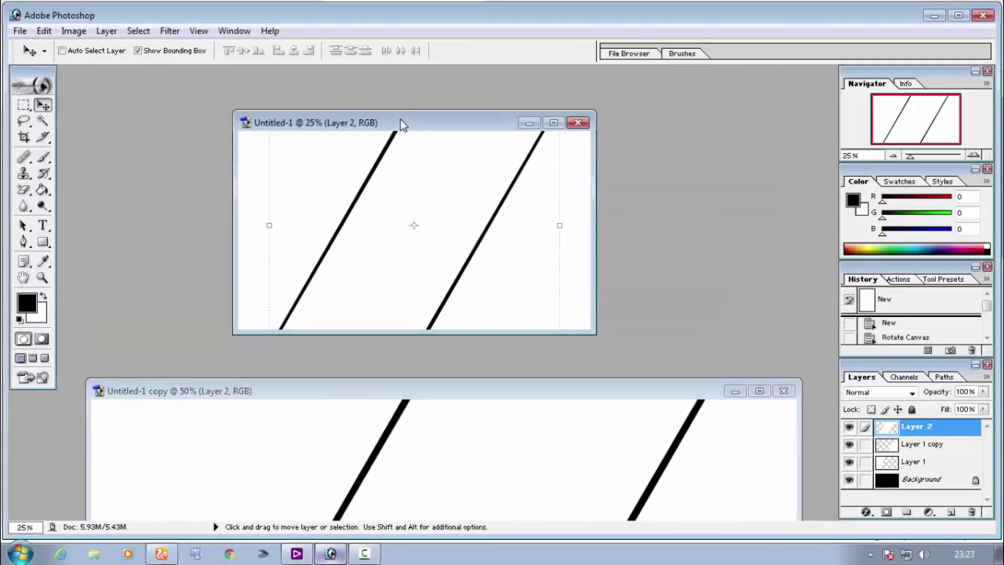
left_click(921, 480)
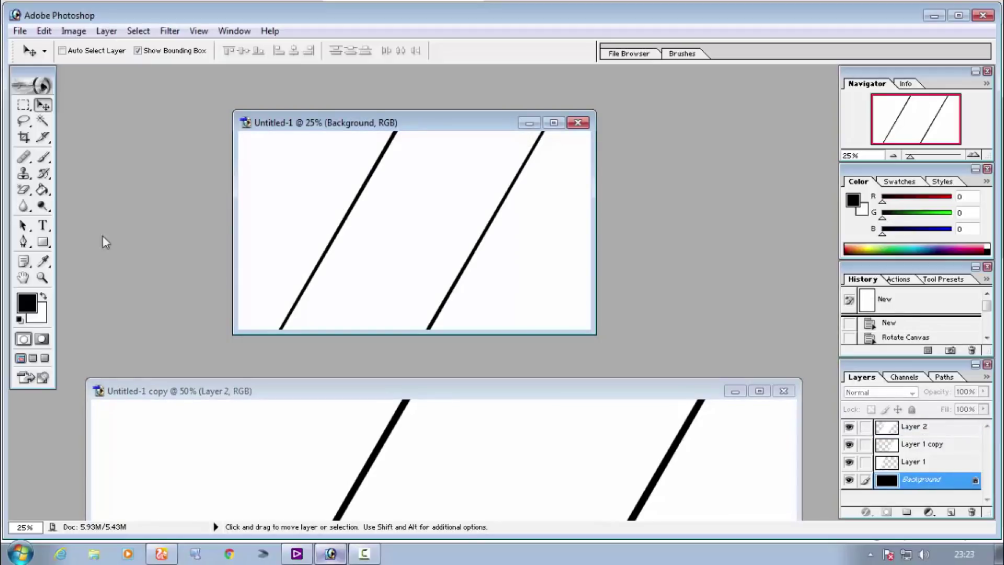
left_click(20, 192)
left_click(20, 193)
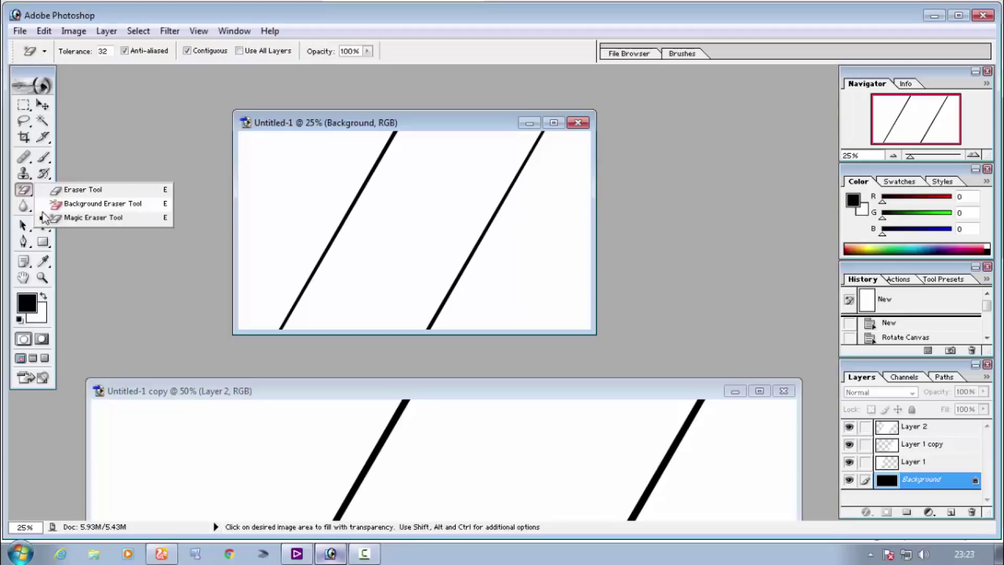
left_click(99, 218)
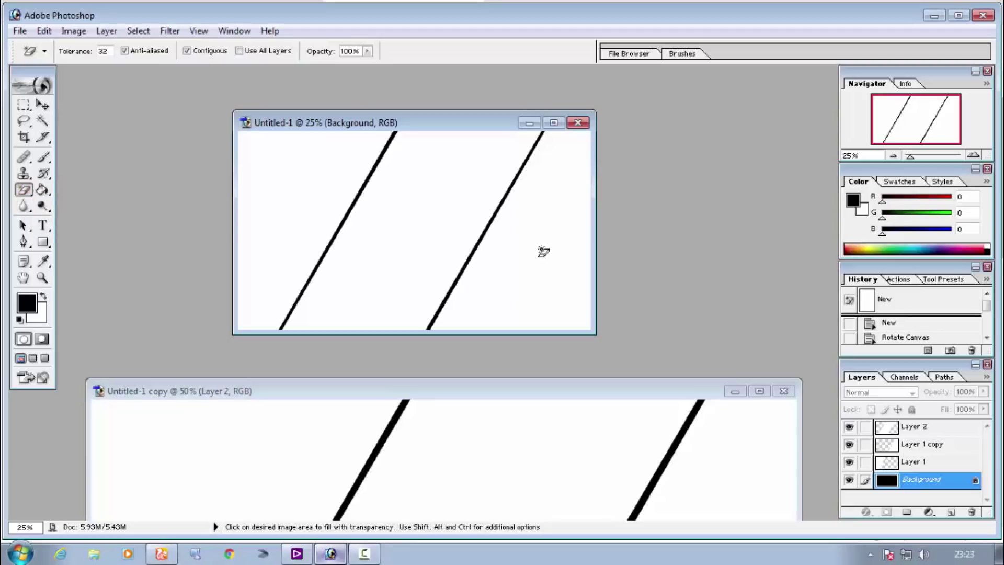
left_click(475, 255)
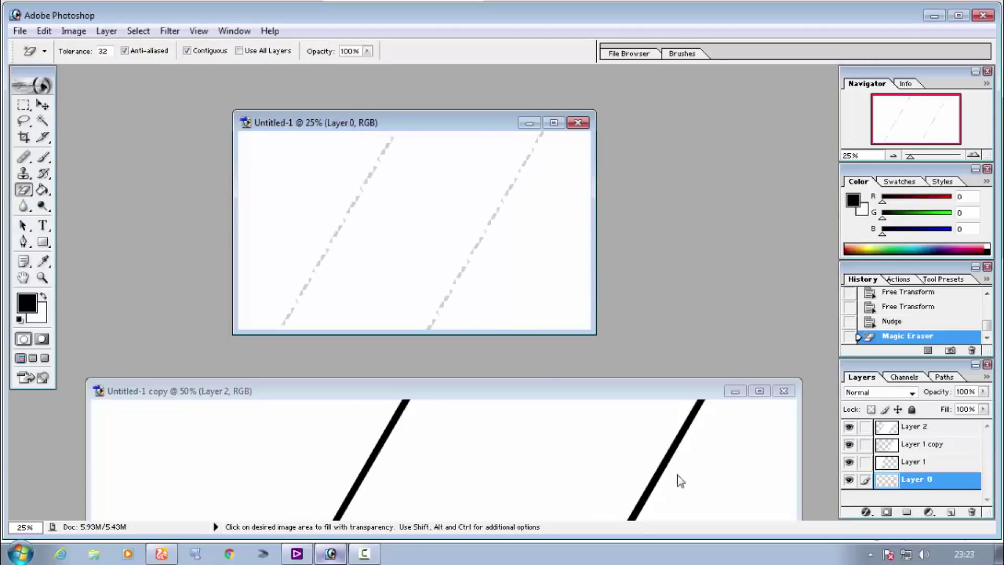
Step: Delete the middle and right white panel layers from the original document, keeping only the left slanted panel
left_click(43, 105)
right_click(423, 219)
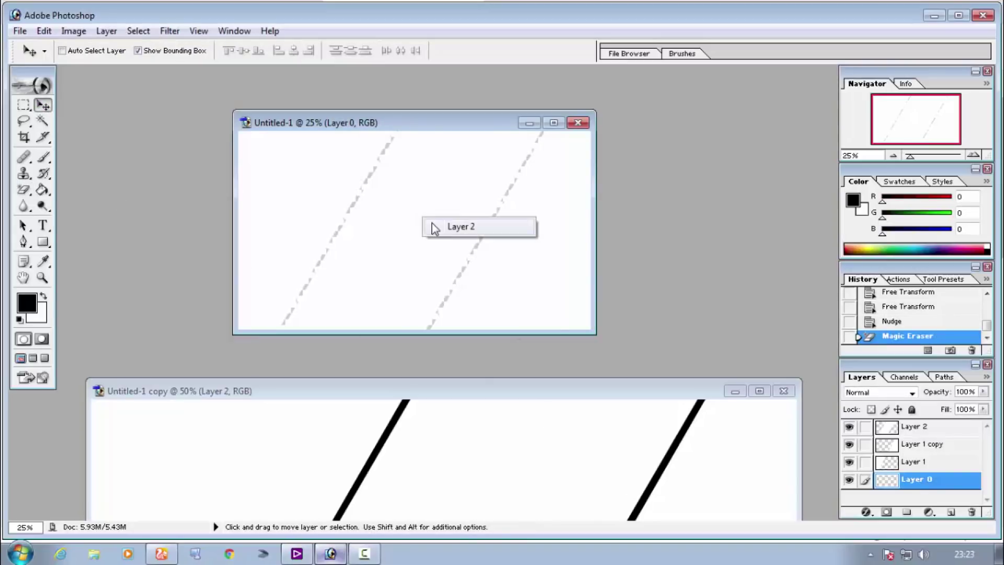
left_click(436, 226)
left_click_drag(930, 432, 972, 512)
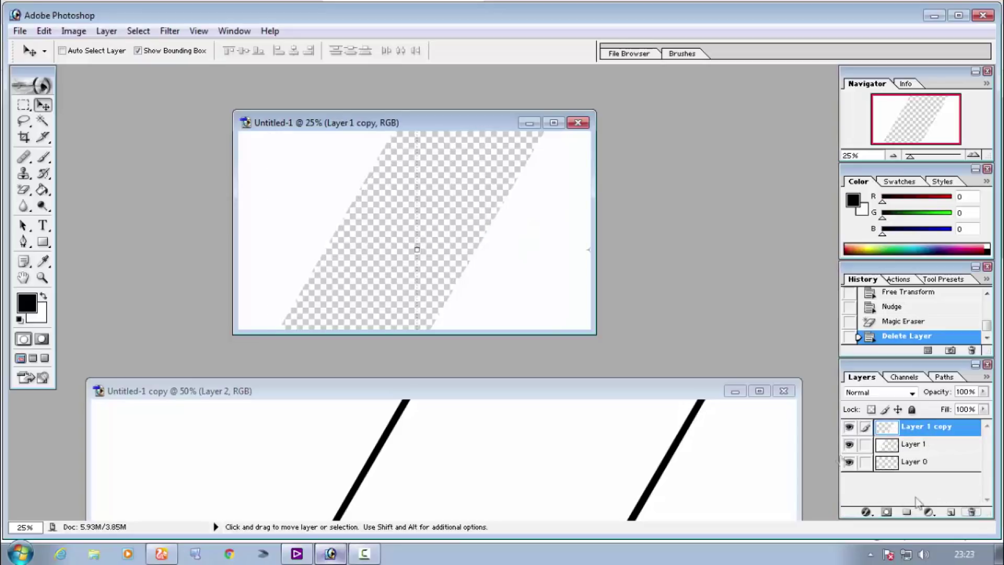
right_click(541, 283)
left_click(546, 289)
left_click_drag(939, 427, 971, 511)
Step: Duplicate the layered copy document under the suggested name and bring the first copy's window back to the front
left_click_drag(611, 392, 513, 201)
right_click(513, 201)
left_click(562, 212)
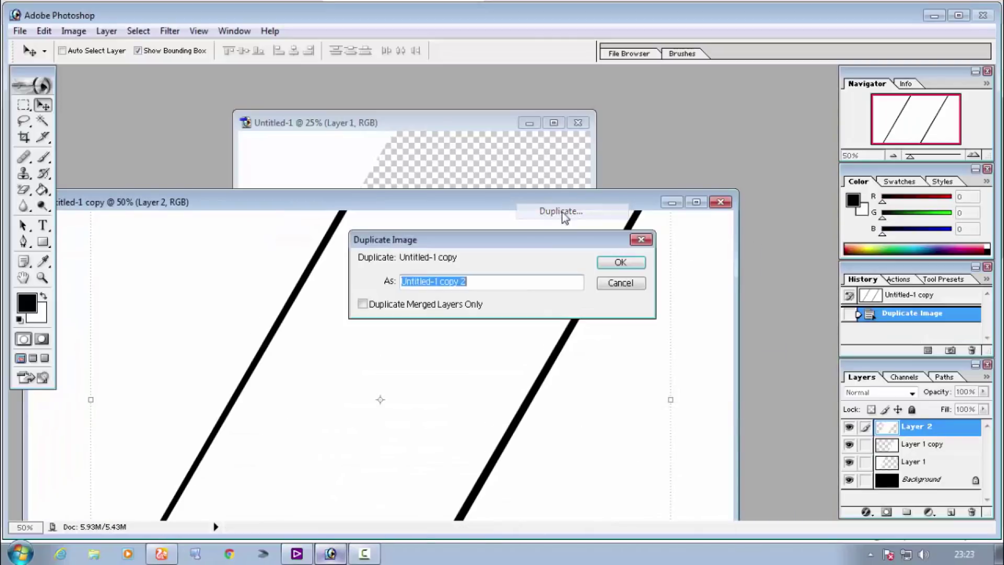
left_click(617, 262)
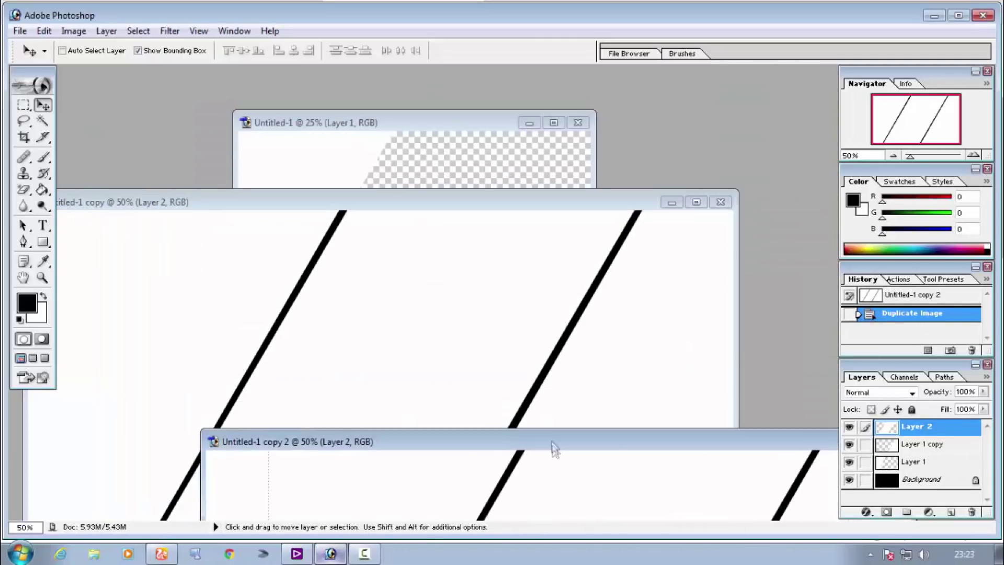
double_click(465, 209)
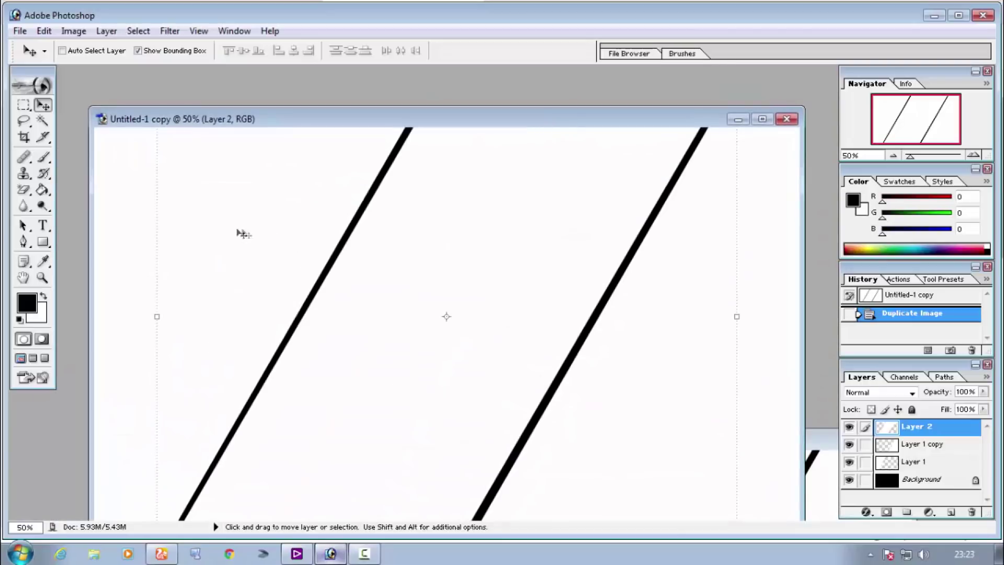
Step: Delete the left and right white panel layers from the first copy, keeping only the middle slanted panel
right_click(234, 240)
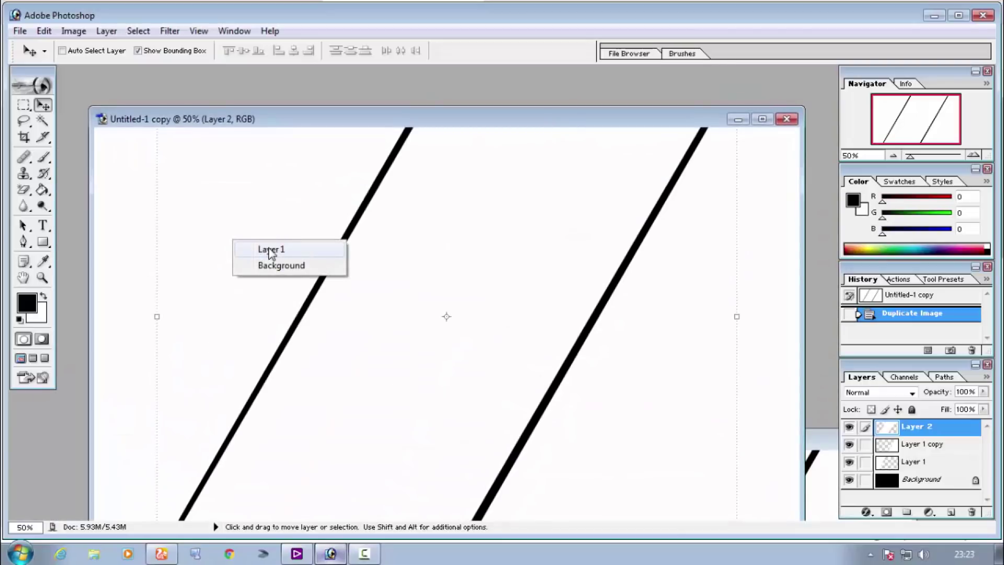
left_click(270, 250)
left_click_drag(913, 466, 971, 512)
right_click(704, 409)
left_click(731, 409)
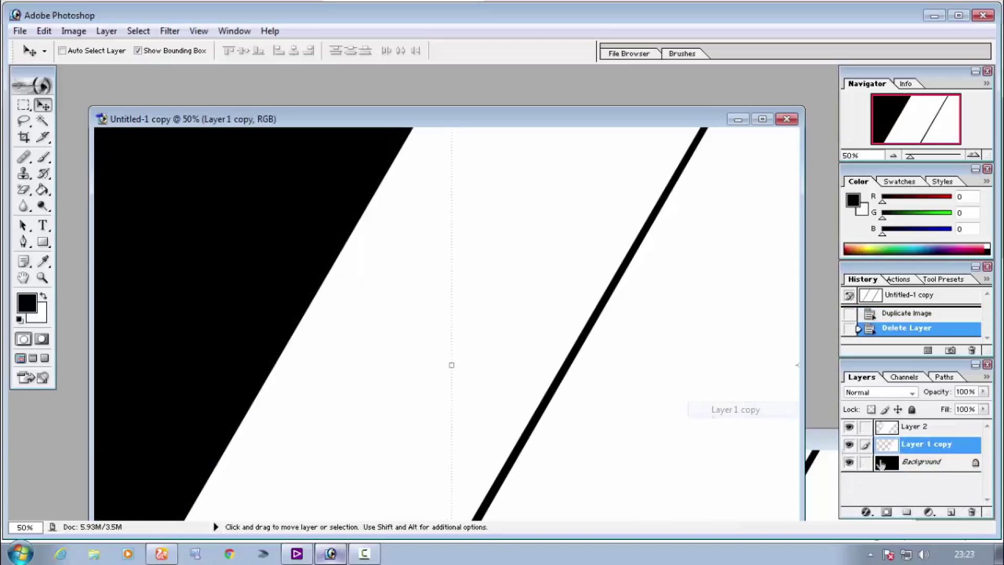
left_click_drag(936, 448, 971, 512)
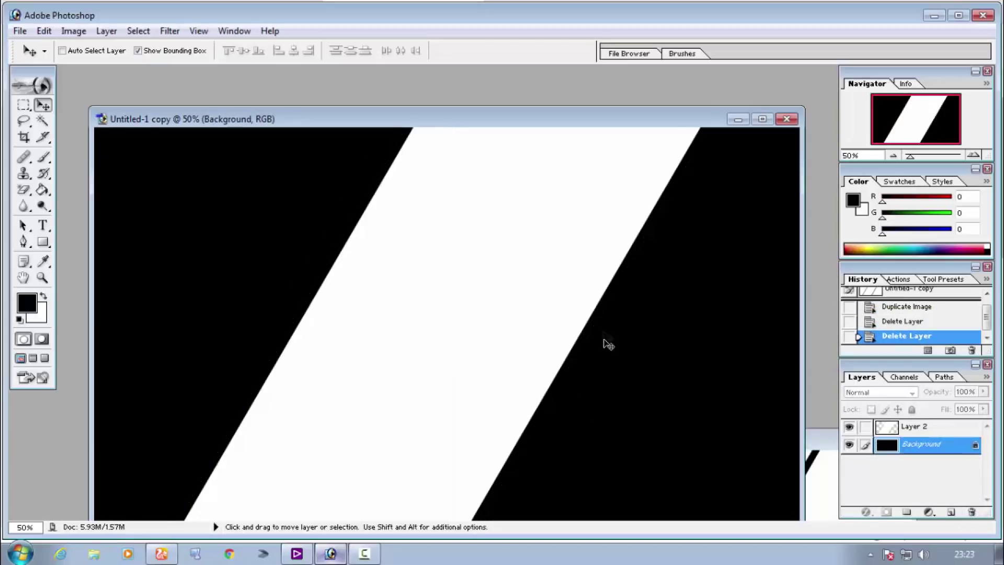
Step: Erase the first copy's black background around the middle panel to transparency with the Magic Eraser
left_click_drag(558, 120, 555, 154)
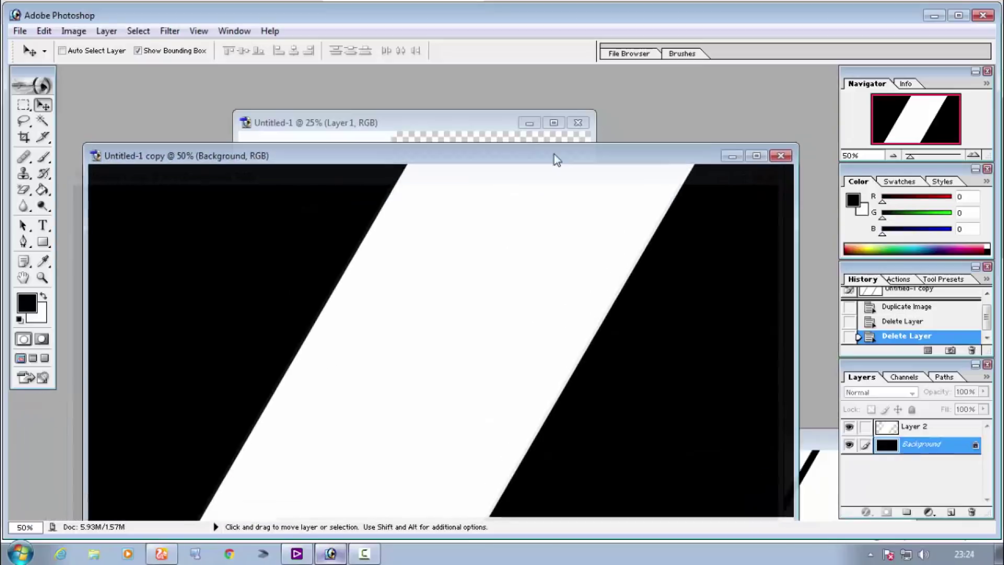
left_click(23, 189)
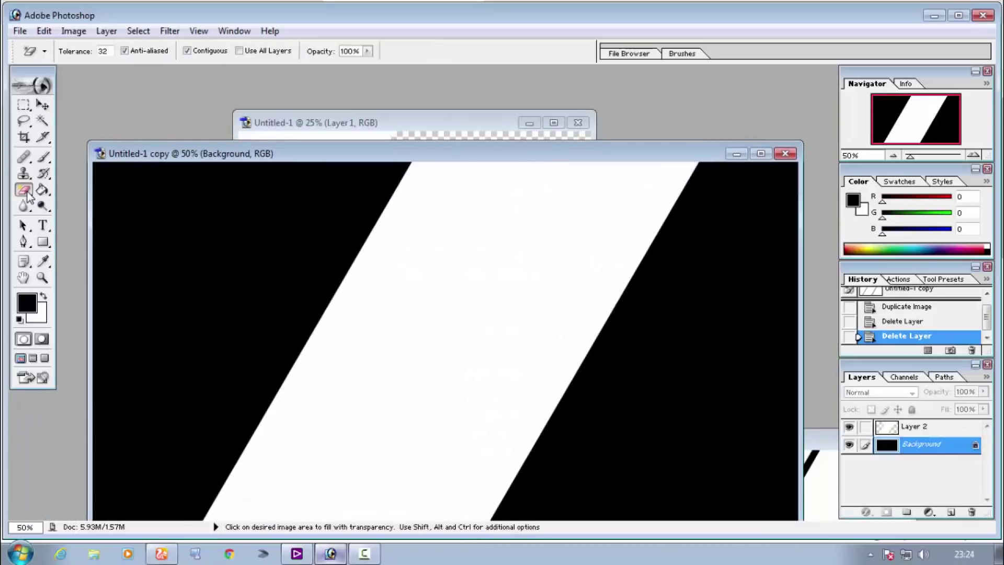
left_click(231, 298)
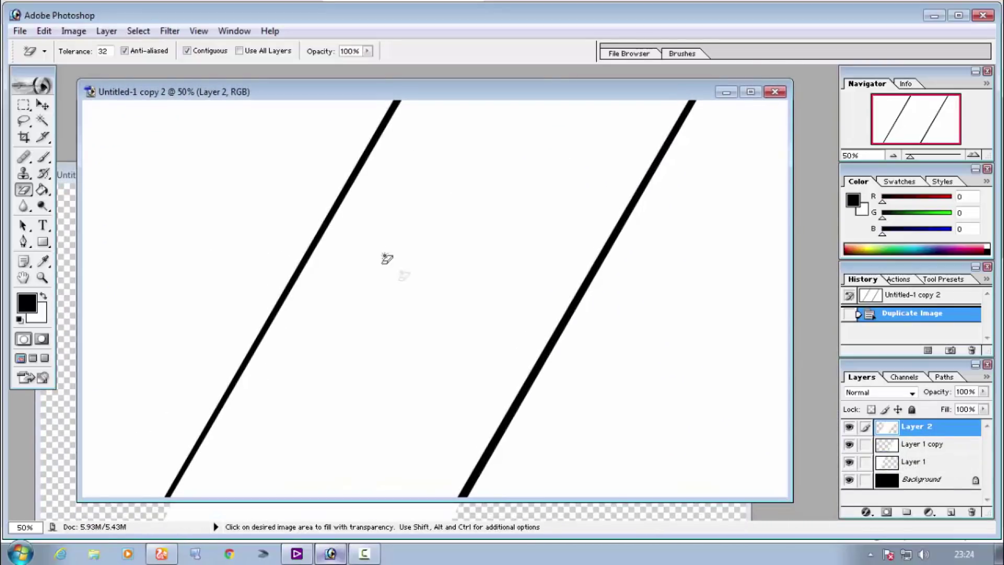
Step: Delete the left and middle white panel layers from the second copy, keeping only the right slanted panel
left_click(42, 104)
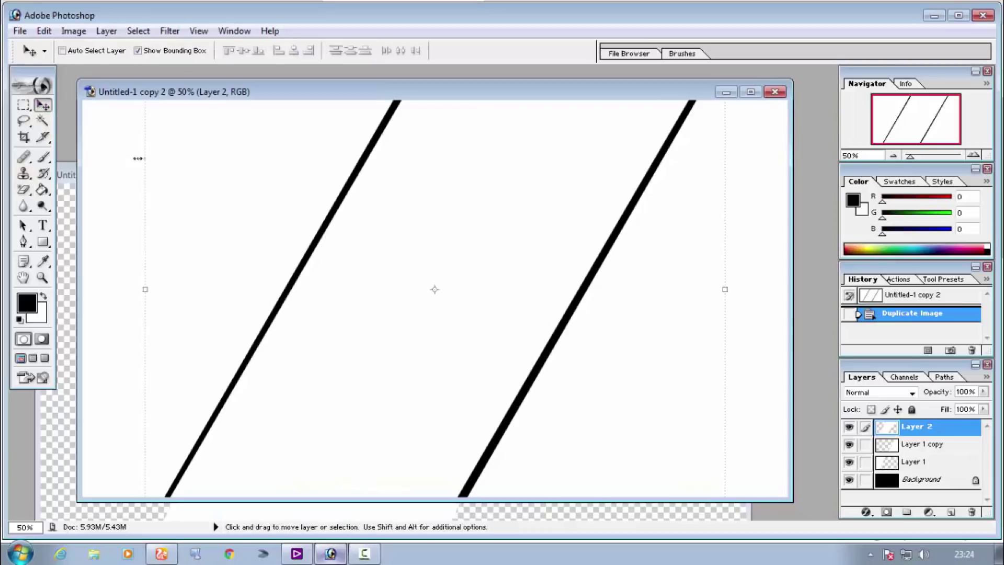
right_click(231, 185)
left_click(261, 193)
left_click_drag(910, 468, 971, 511)
right_click(393, 299)
left_click(414, 307)
left_click_drag(912, 426, 971, 512)
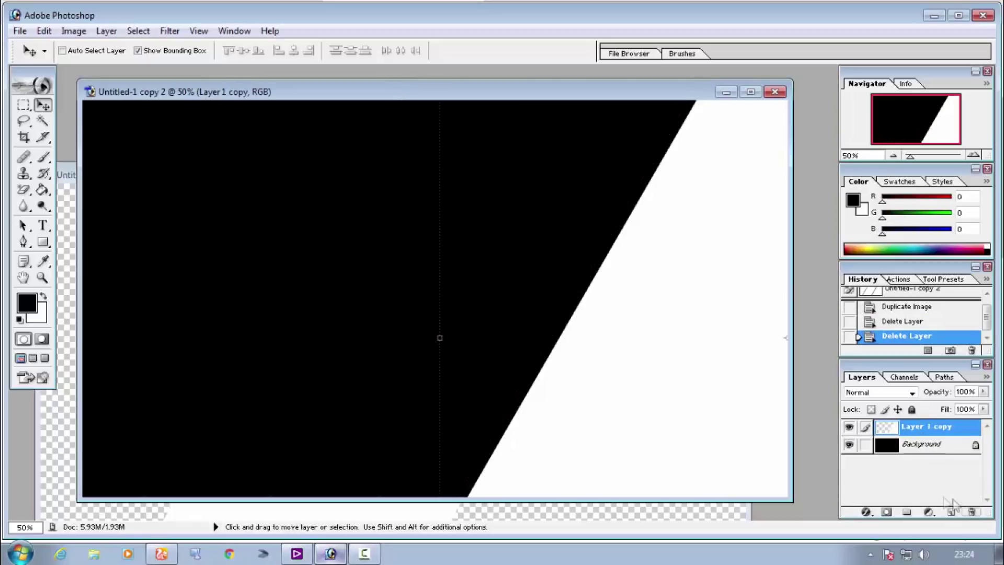
Step: Erase the second copy's black background to transparency with the Magic Eraser and move its window clear of the other documents
left_click(923, 444)
left_click(23, 189)
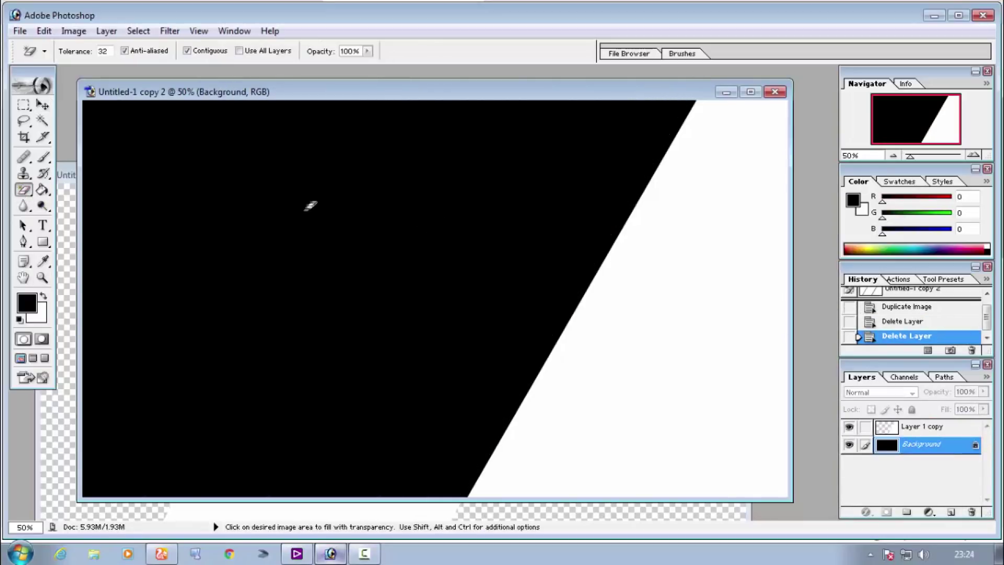
left_click(242, 214)
mouse_move(495, 88)
left_mouse_down()
mouse_move(585, 350)
mouse_move(589, 312)
left_mouse_up()
Step: Save the original document with the left panel to the Desktop as ooo1 in Photoshop format and close it
left_click(409, 131)
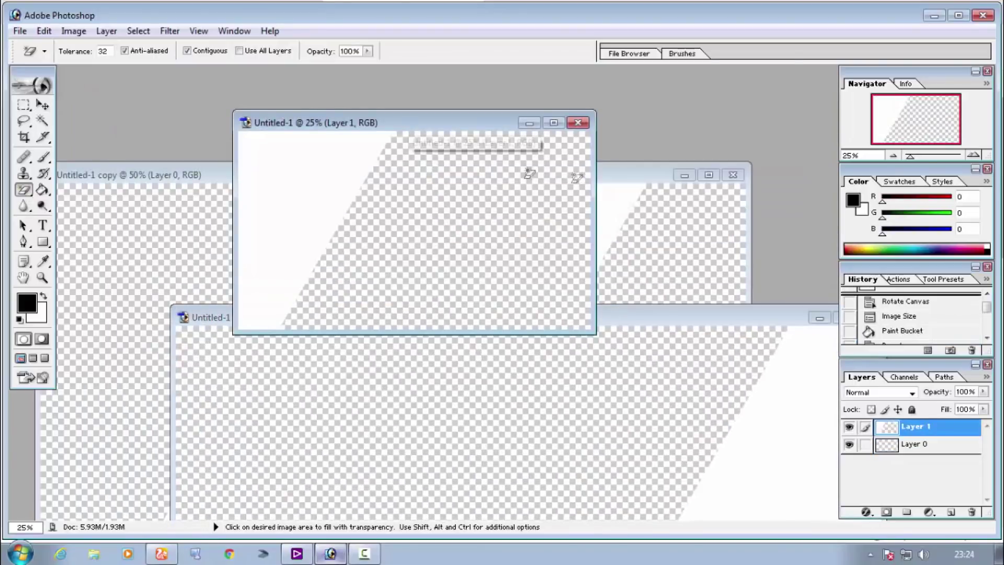
left_click(20, 30)
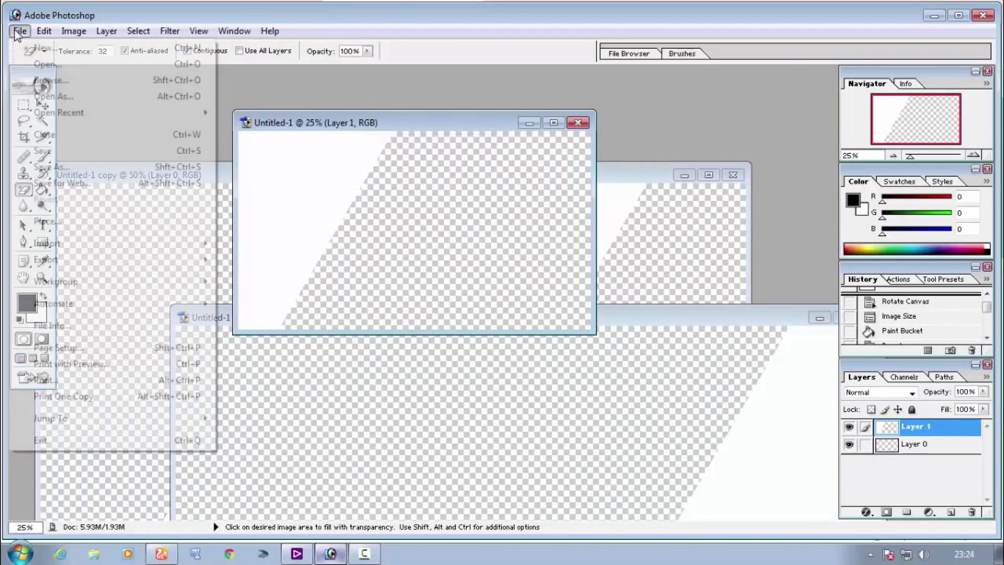
left_click(66, 166)
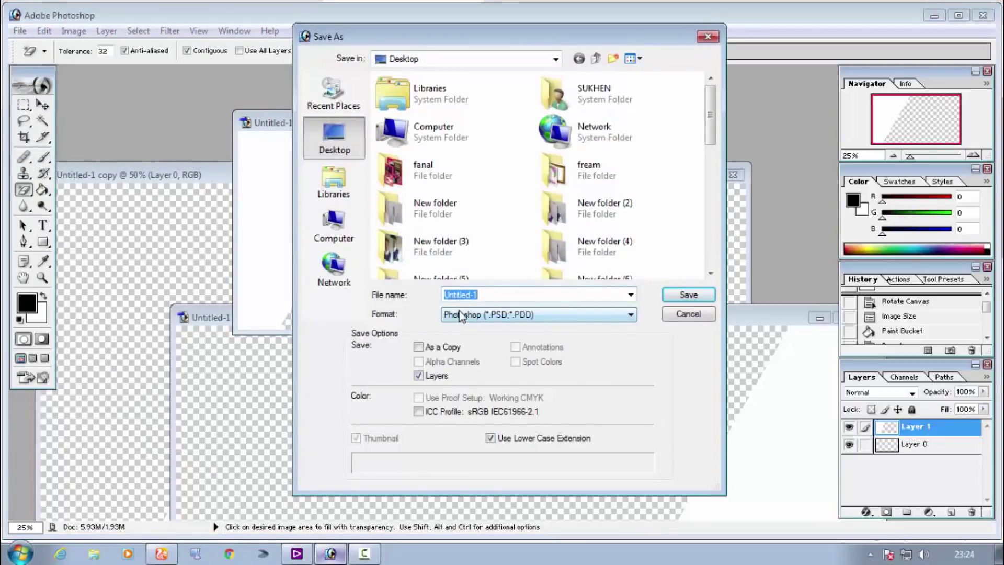
type("oo")
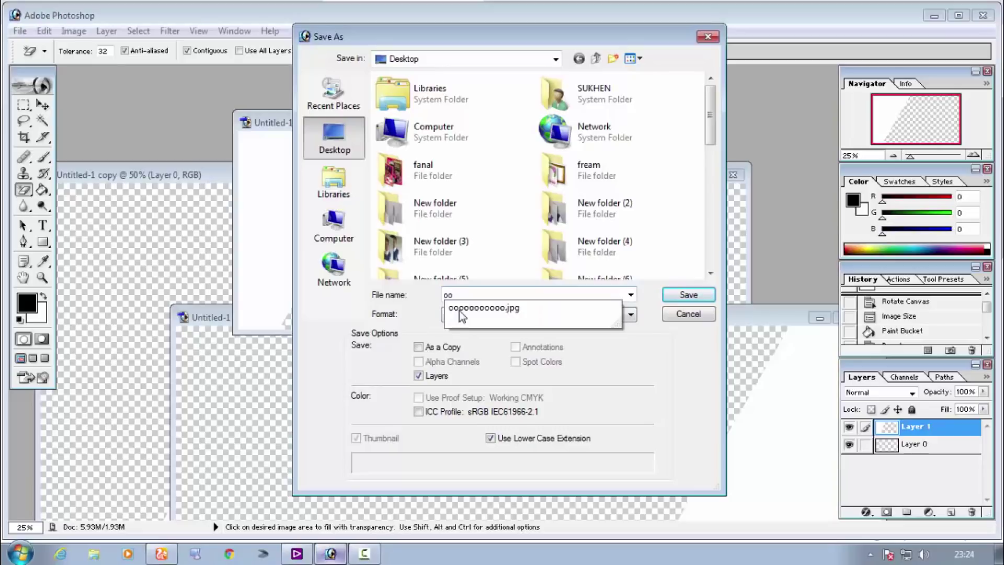
type("o1")
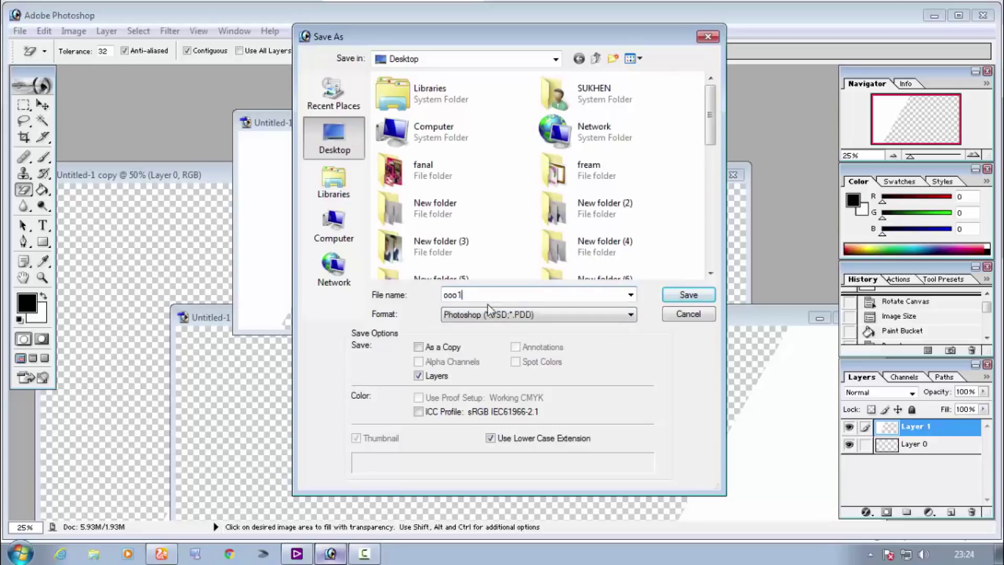
left_click(692, 302)
left_click(577, 122)
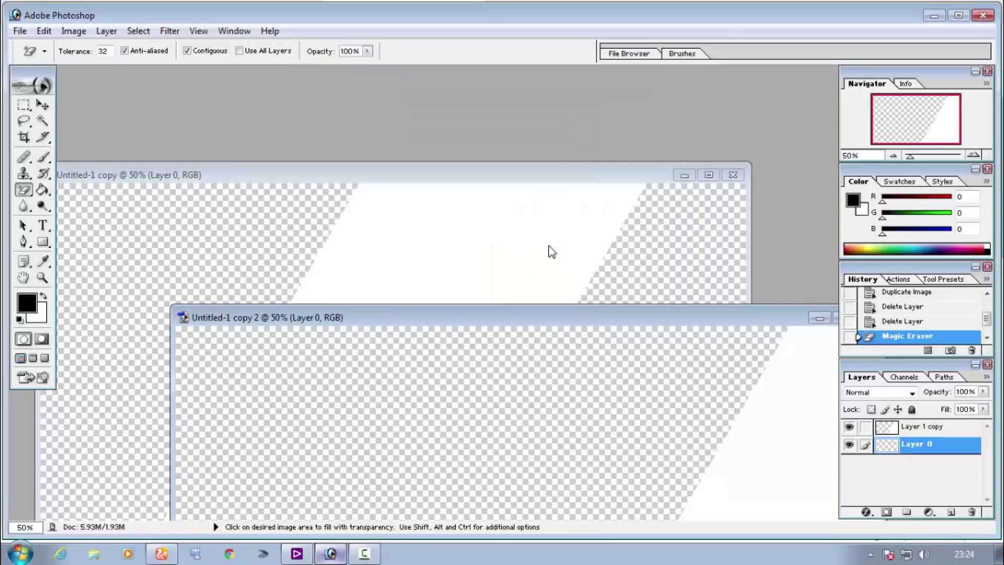
Step: Save the first copy with the middle panel to the Desktop as ooo2 in Photoshop format and close it
left_click(503, 163)
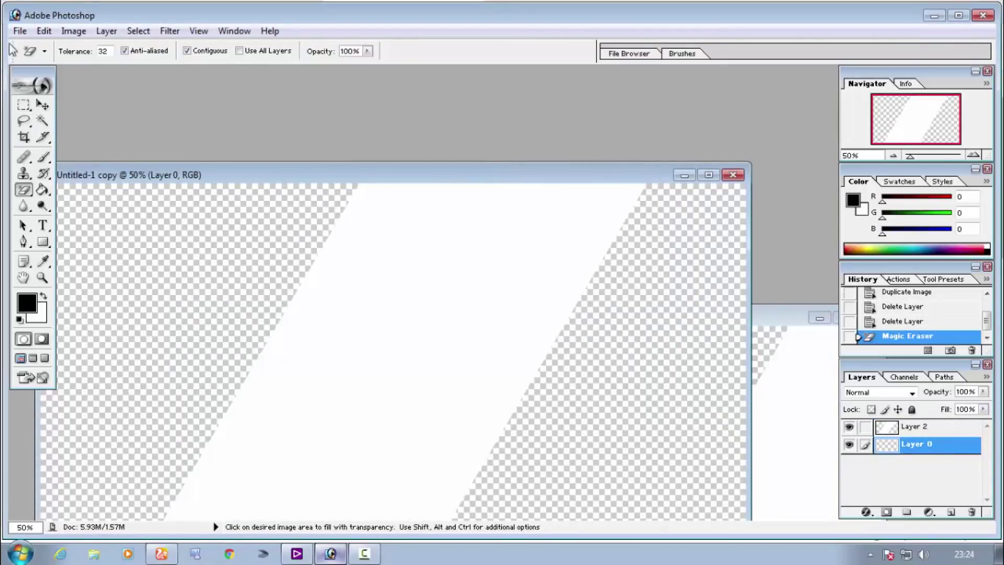
left_click(20, 31)
left_click(67, 168)
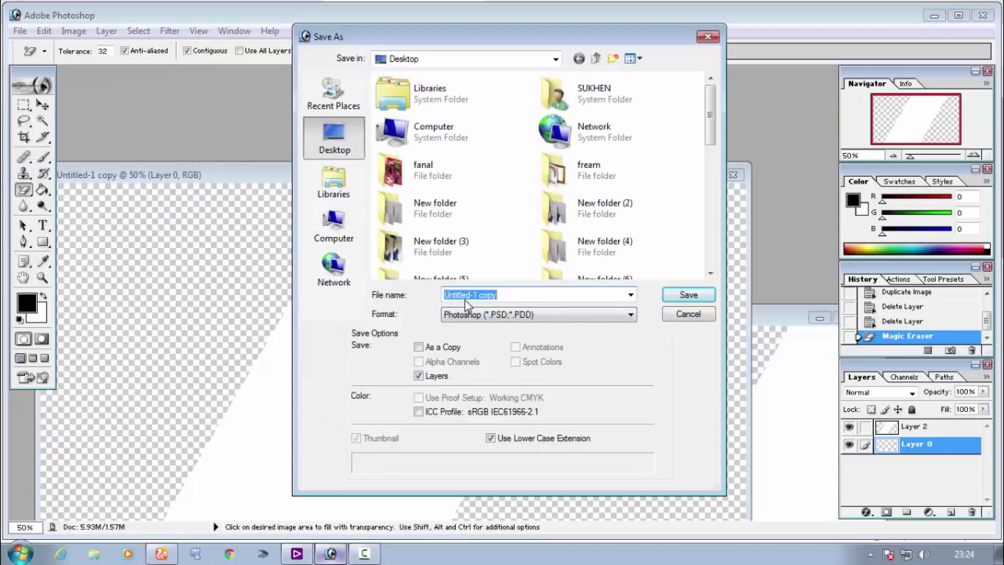
type("oo")
type("oo")
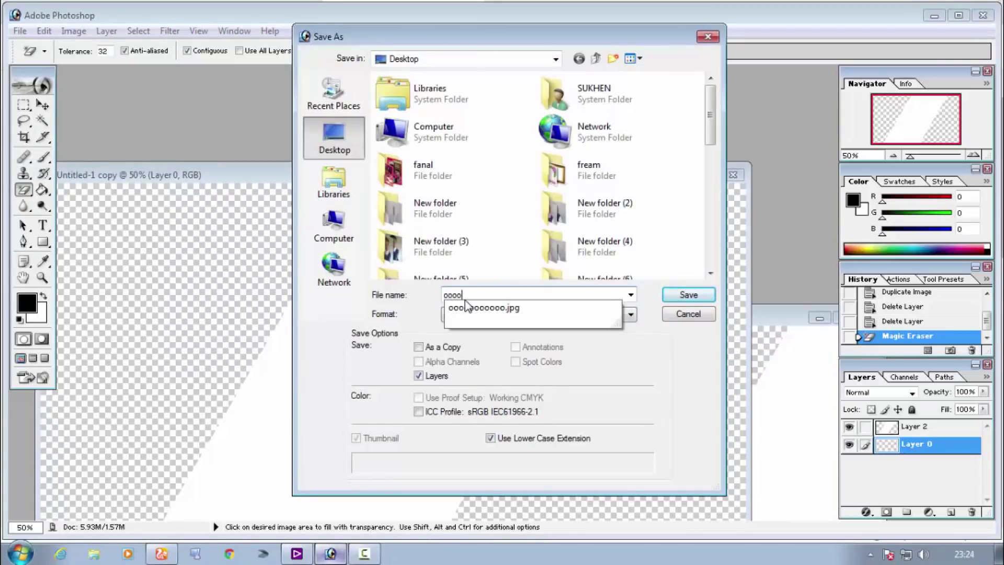
type("2")
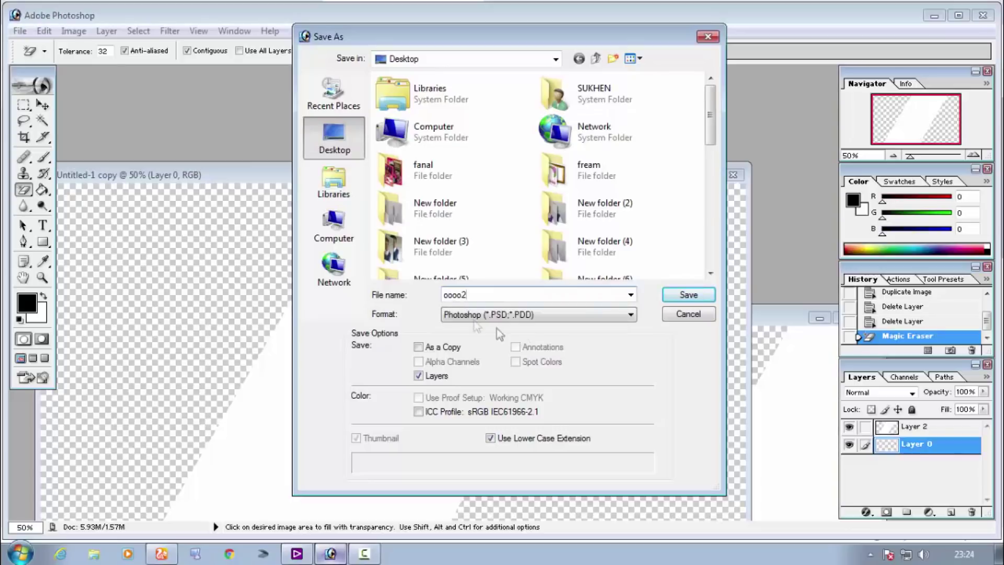
key("BackSpace")
key("BackSpace")
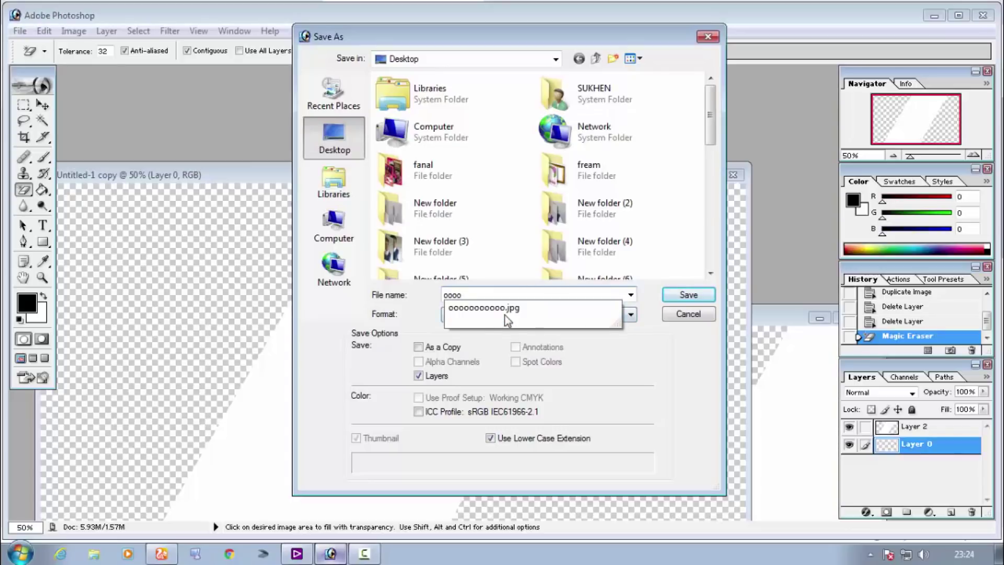
type("2")
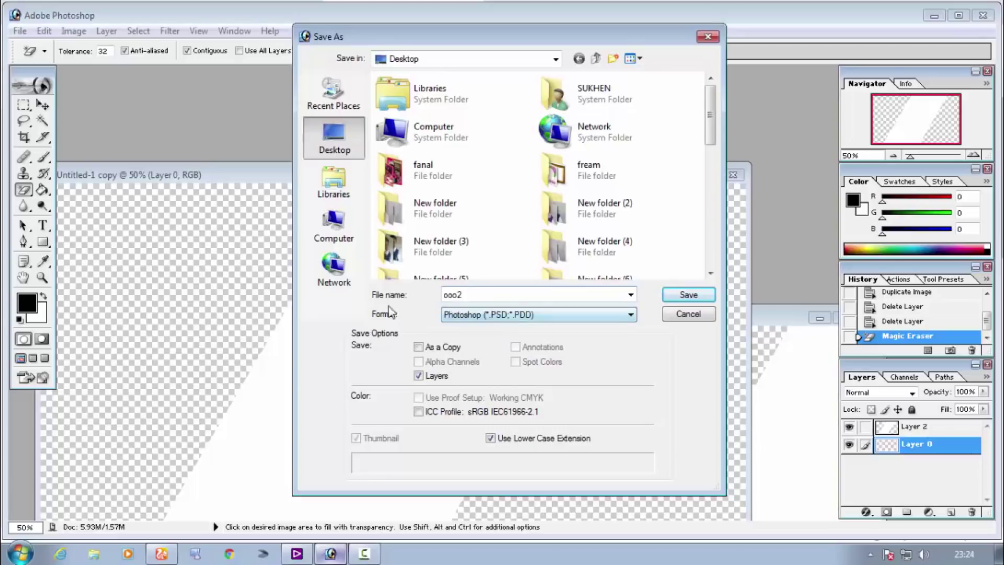
left_click(689, 295)
left_click(732, 175)
Step: Save the second copy with the right panel to the Desktop as ooo3 in Photoshop format, close it and quit Photoshop
left_click_drag(744, 313, 584, 144)
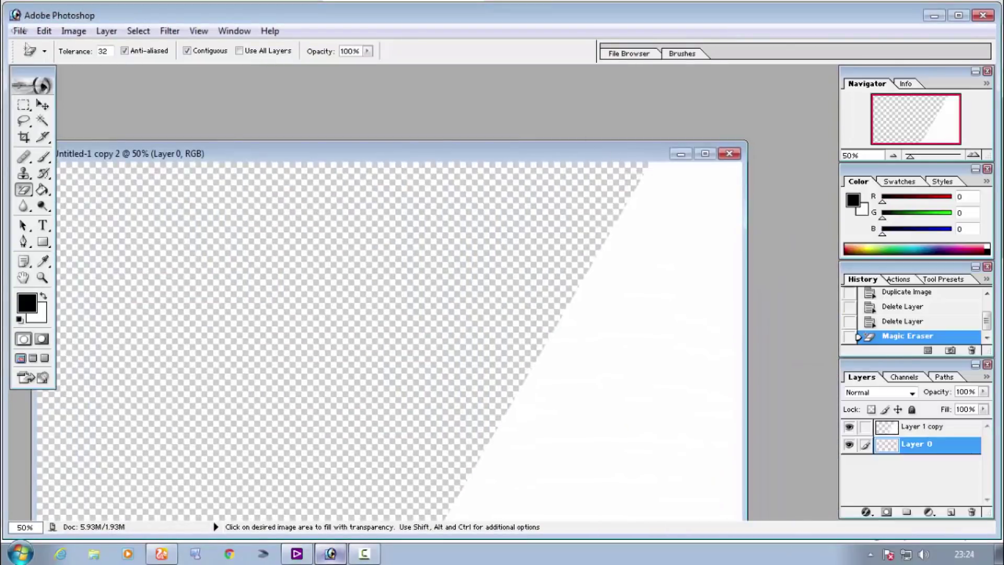
left_click(20, 31)
left_click(77, 168)
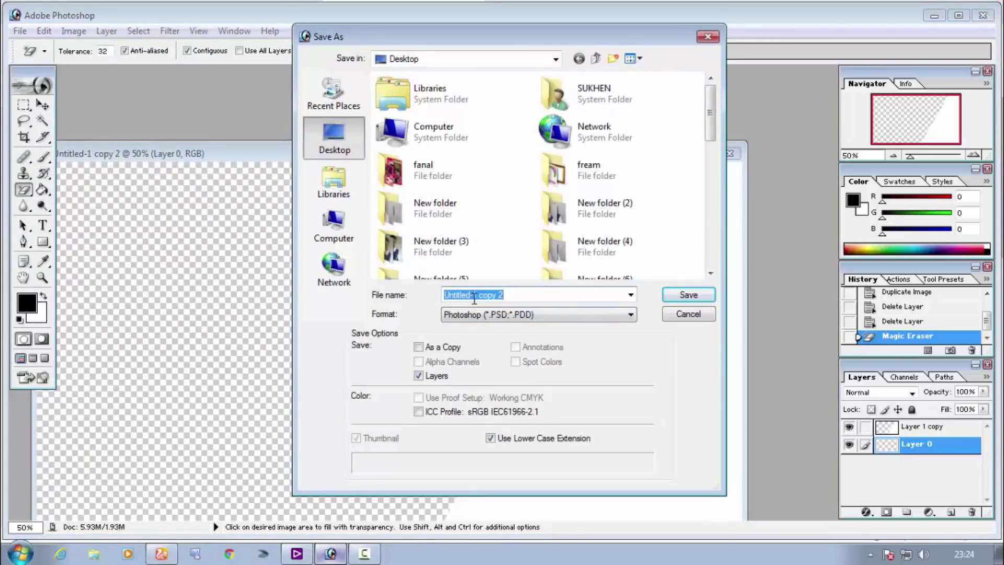
type("ooo")
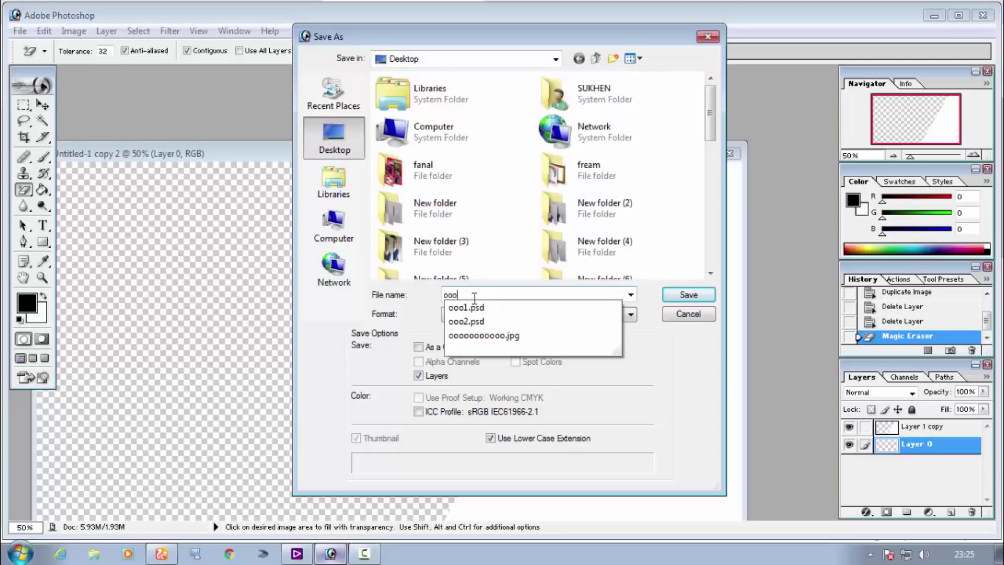
type("3")
left_click(688, 294)
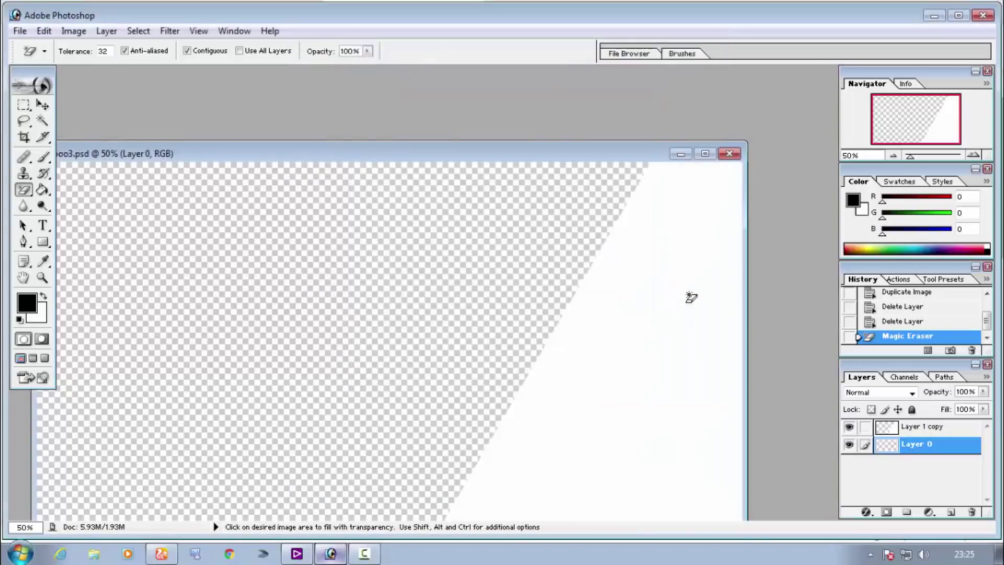
left_click(729, 153)
left_click(982, 16)
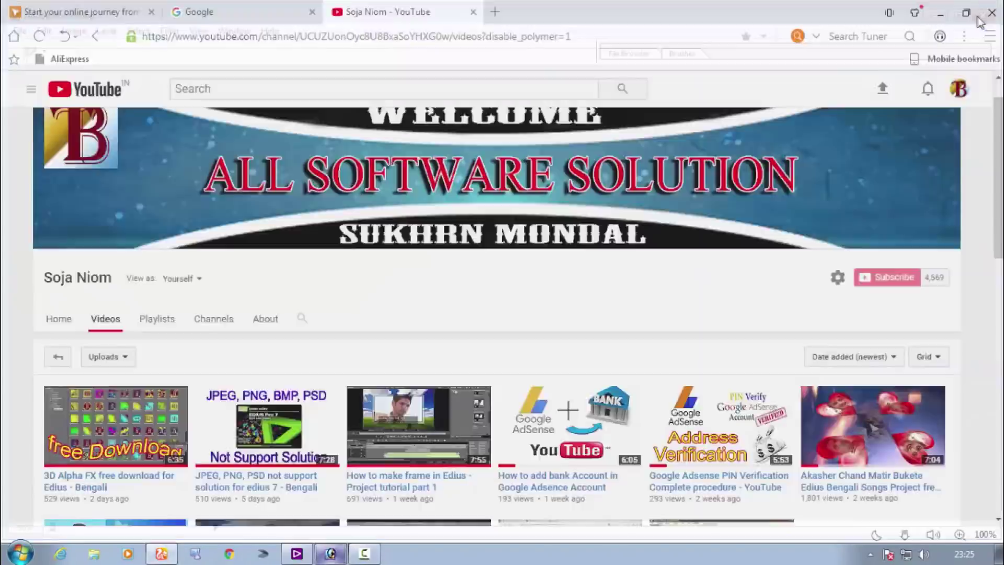
Step: Switch to EDIUS and import ooo1.psd from the Desktop into the bin's root folder
left_click(296, 555)
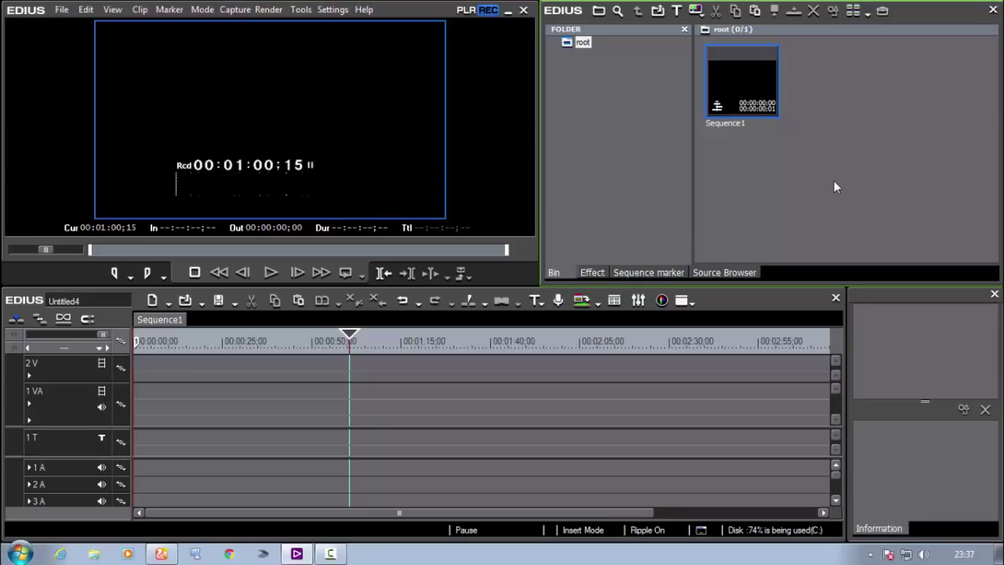
double_click(811, 146)
left_click(581, 104)
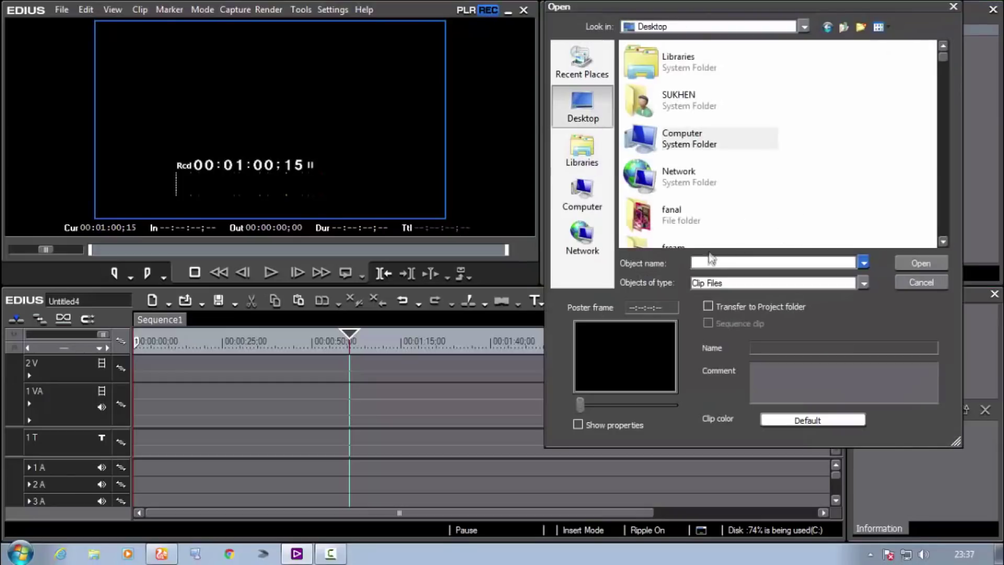
type("o")
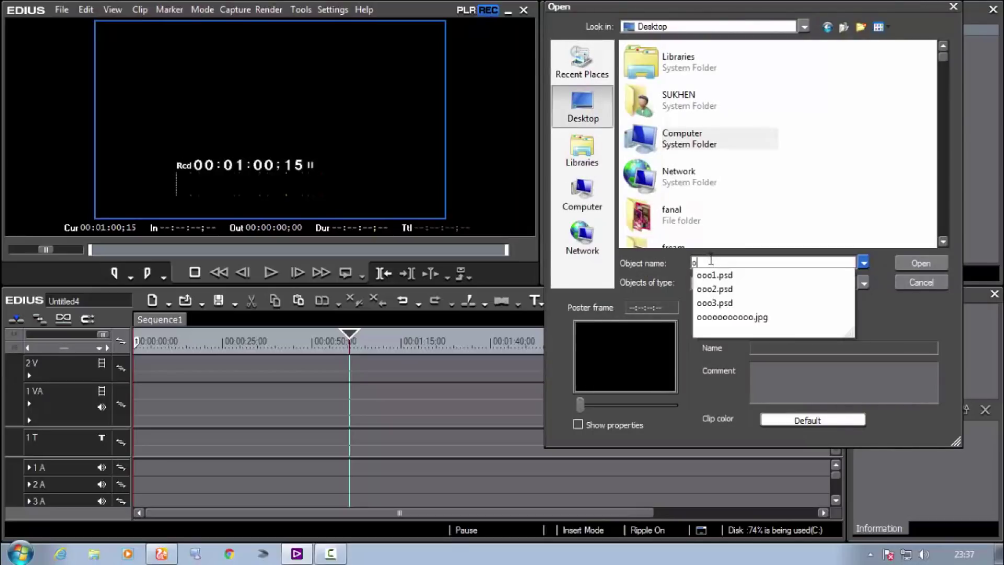
left_click(714, 275)
left_click(918, 267)
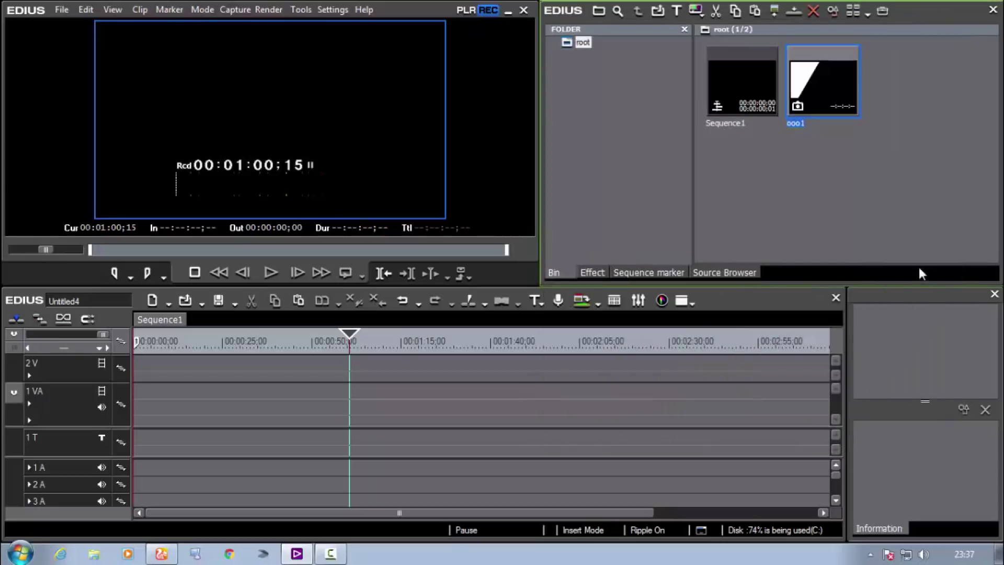
Step: Import ooo2.psd from the Desktop into the bin's root folder
double_click(824, 176)
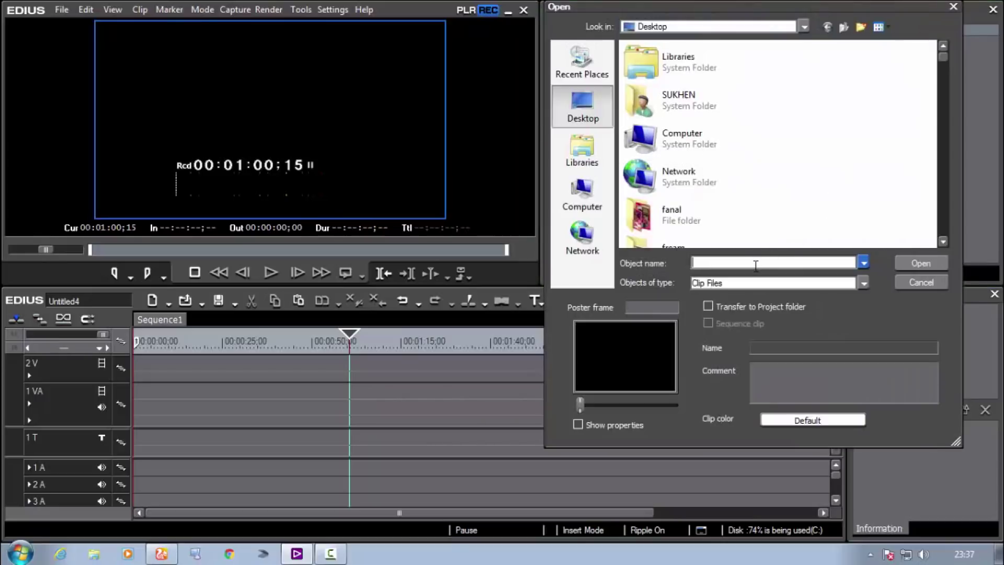
type("ooo2.psd")
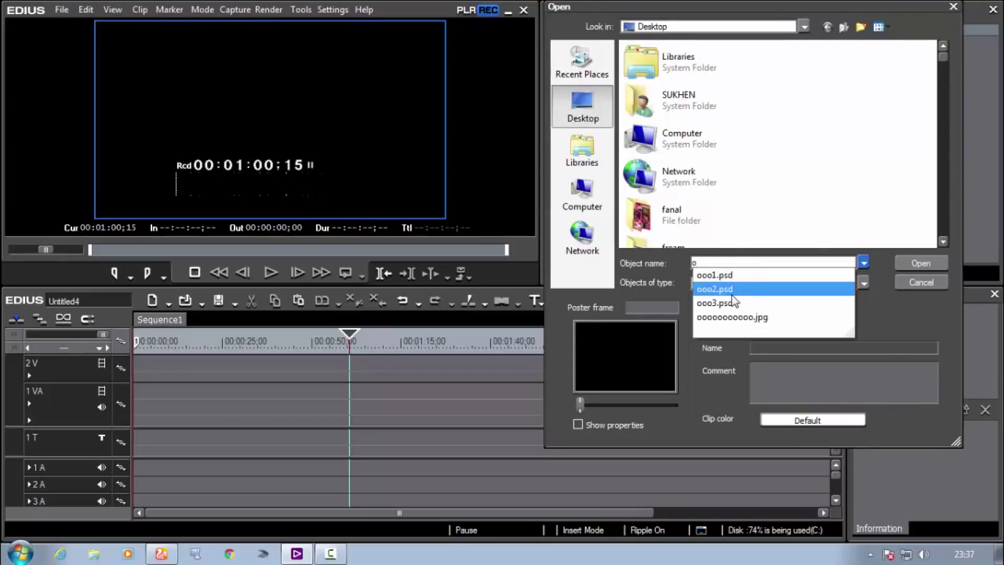
left_click(733, 295)
left_click(922, 261)
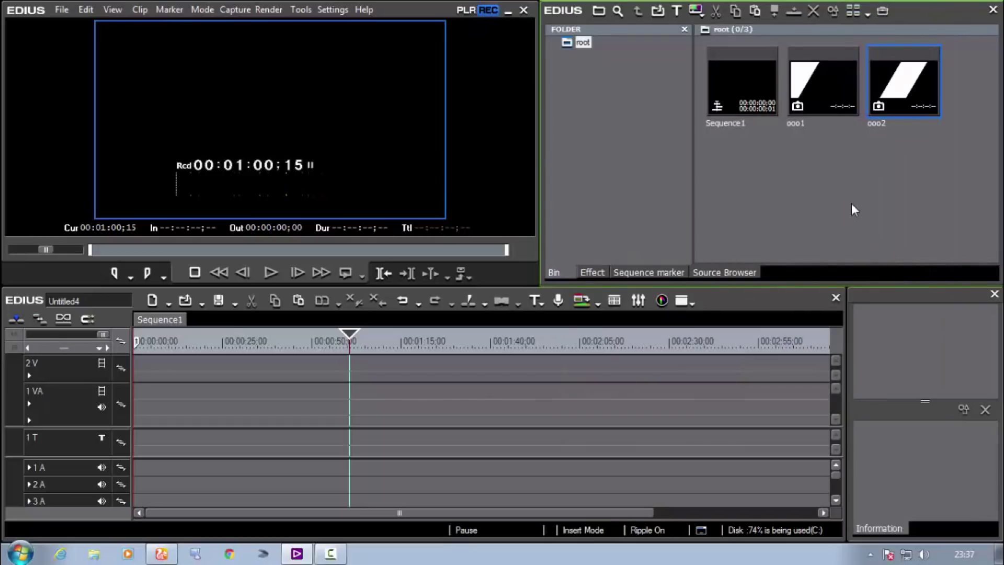
Step: Import ooo3.psd from the Desktop into the bin's root folder
double_click(851, 204)
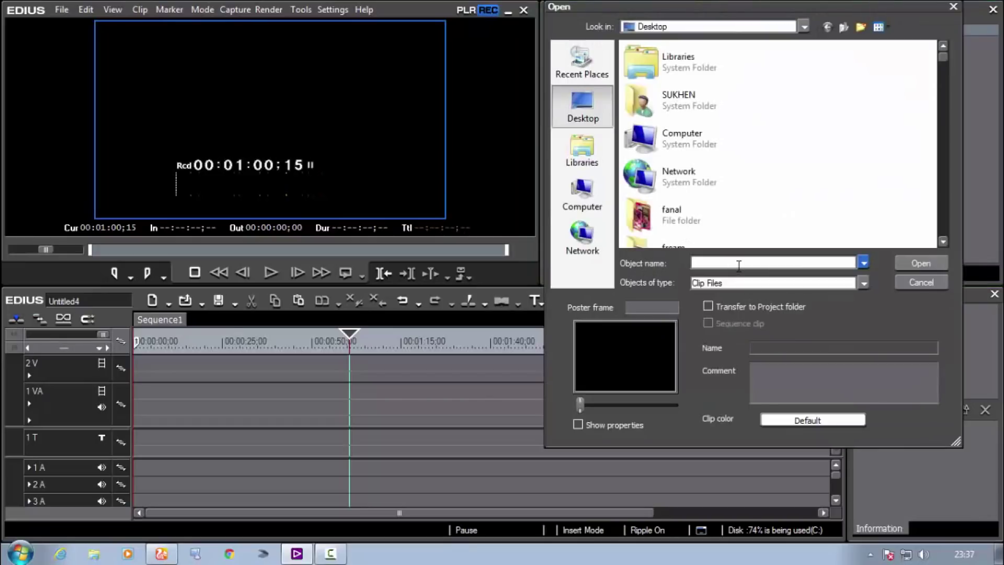
type("o")
left_click(721, 302)
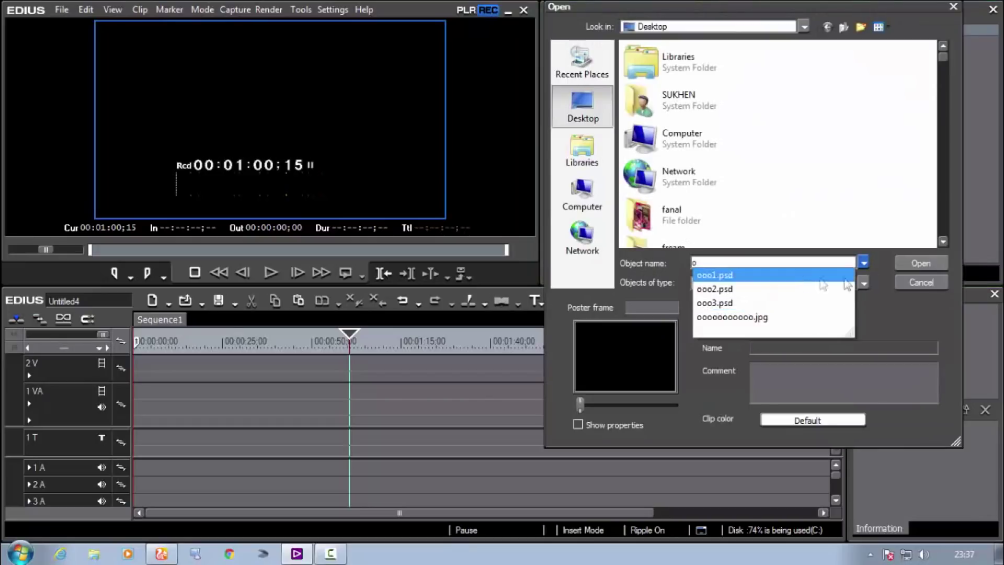
left_click(904, 264)
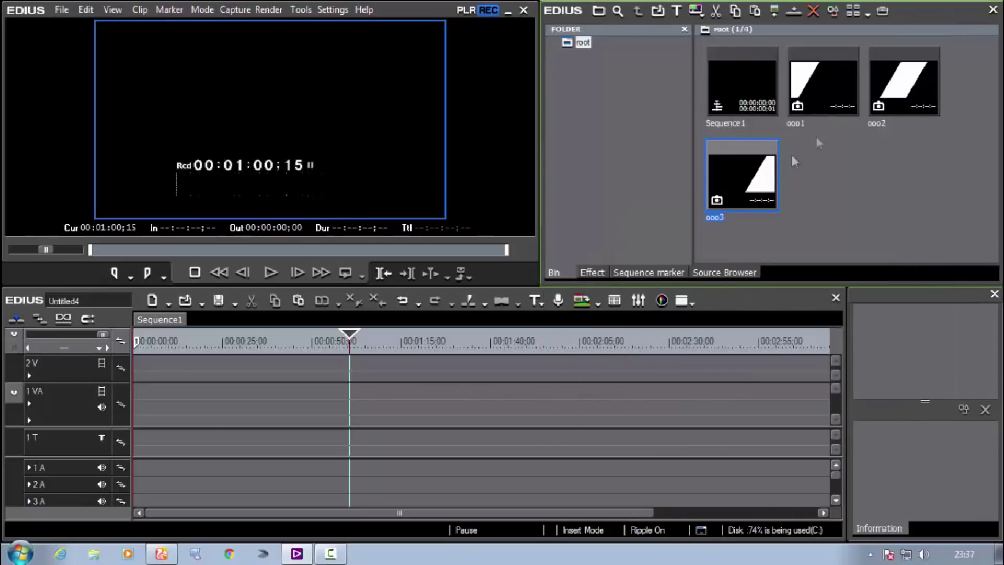
Step: Place ooo1 on track 1 VA and ooo2 on track 2 V, aligned directly above it at 00:01:00;15
left_click(825, 93)
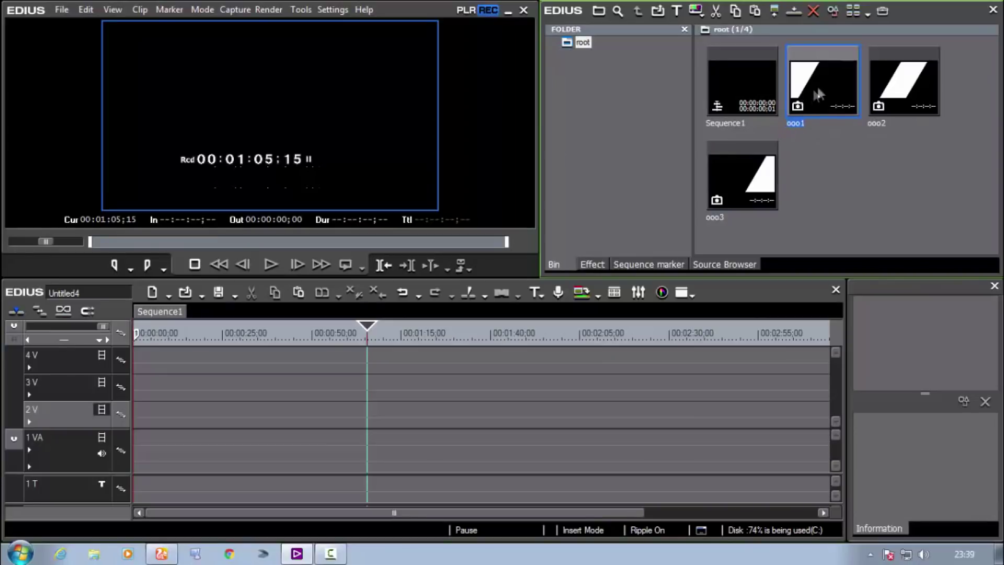
left_click_drag(816, 90, 346, 467)
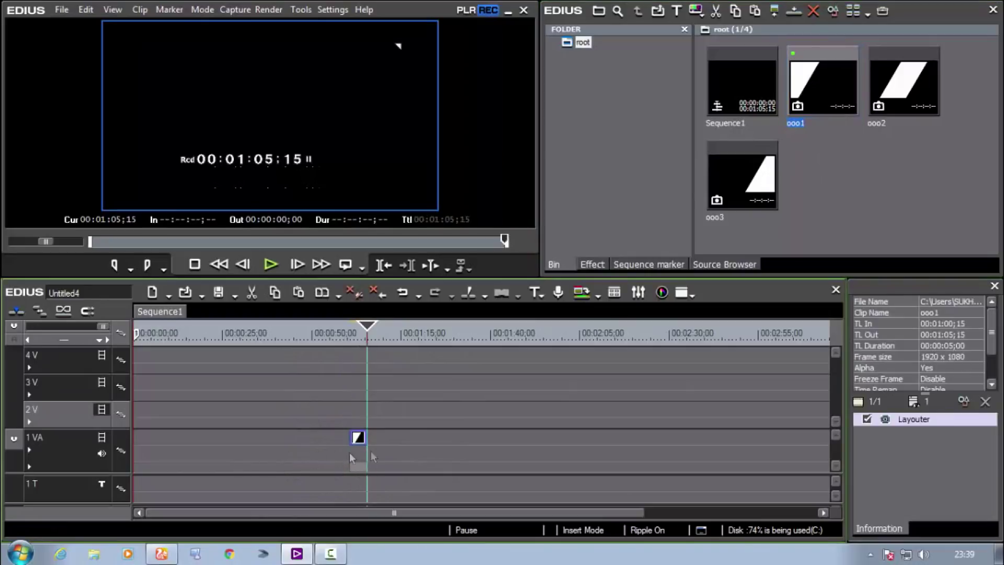
left_click(880, 105)
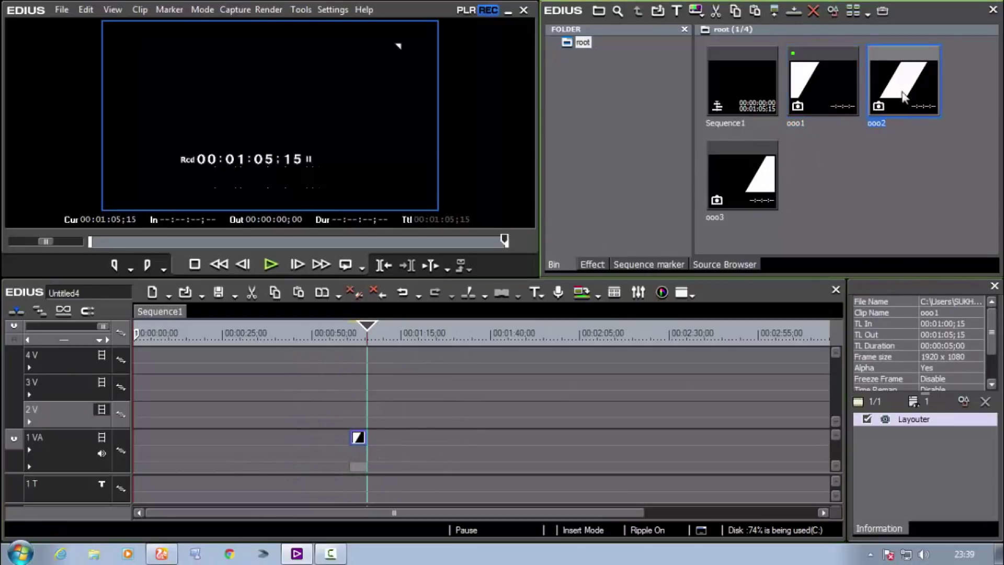
left_click_drag(914, 105, 583, 412)
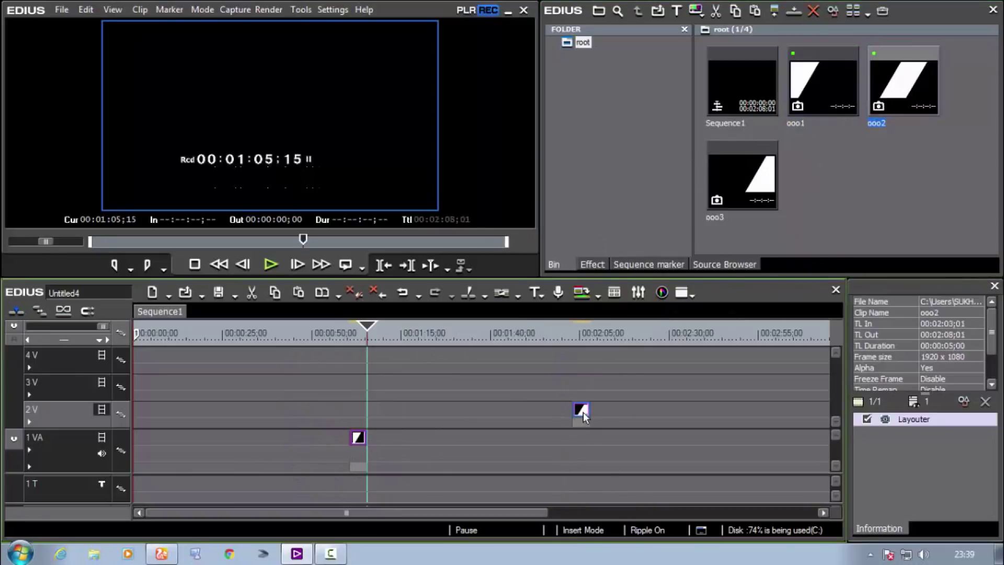
double_click(582, 409)
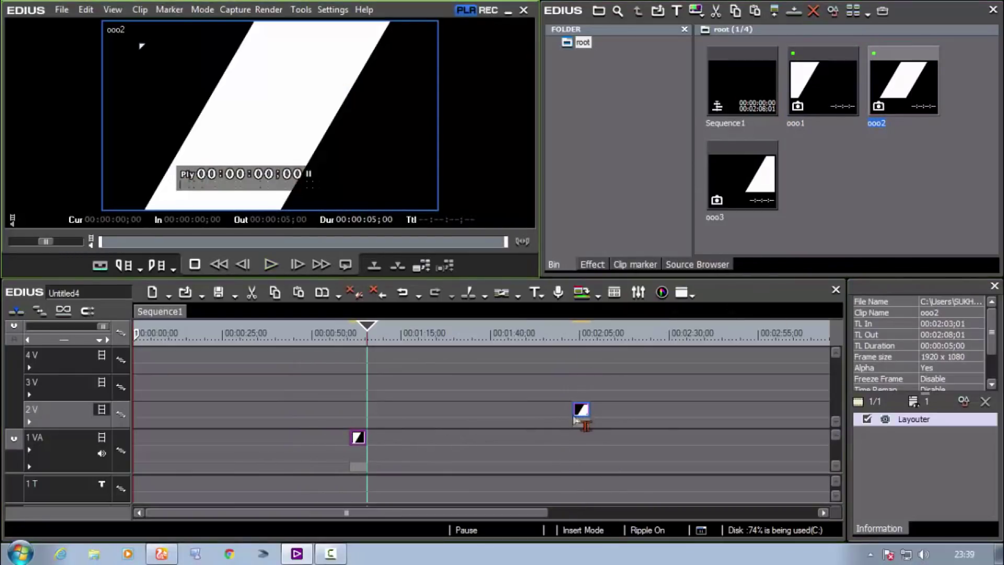
left_click_drag(580, 415, 360, 415)
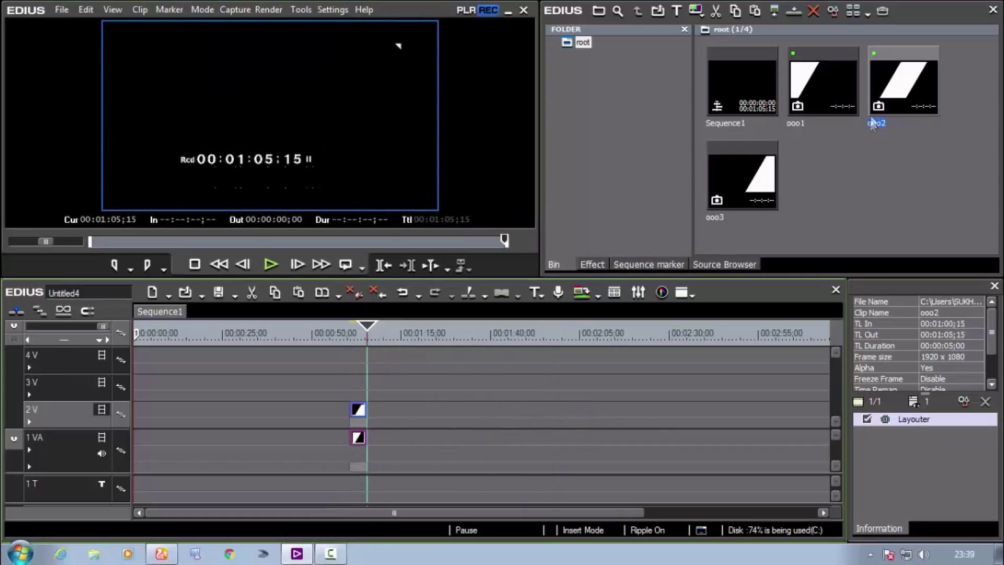
Step: Place ooo3 on track 3 V, aligned above the other two panels, and move the playhead to 00:00:58;06
left_click(741, 197)
left_click_drag(749, 184, 357, 384)
mouse_move(350, 339)
left_mouse_down()
mouse_move(360, 338)
mouse_move(341, 339)
left_mouse_up()
Step: Import the three video clips, including B02 and C02, from the Akasher chand folder on drive H: into the bin
double_click(866, 183)
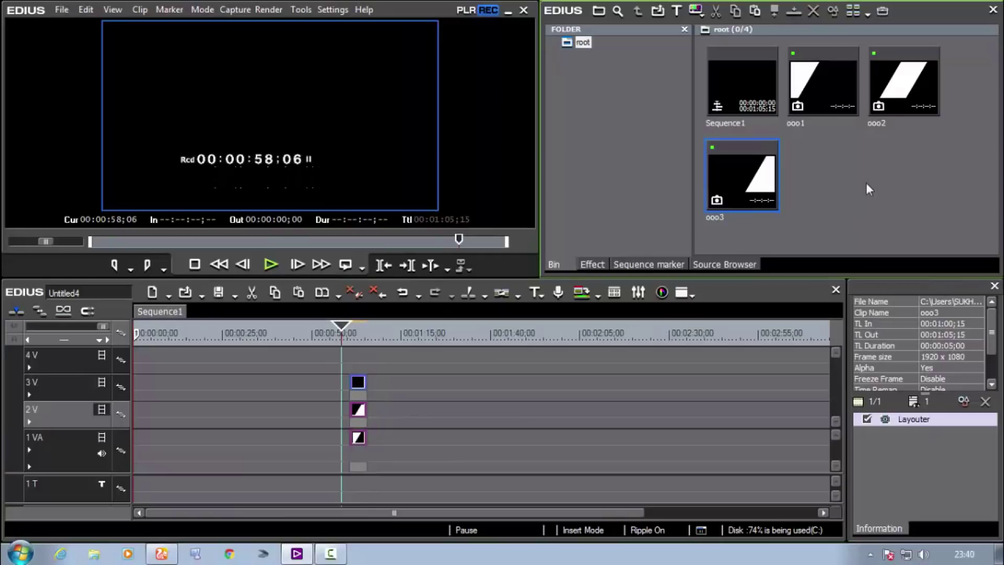
double_click(659, 146)
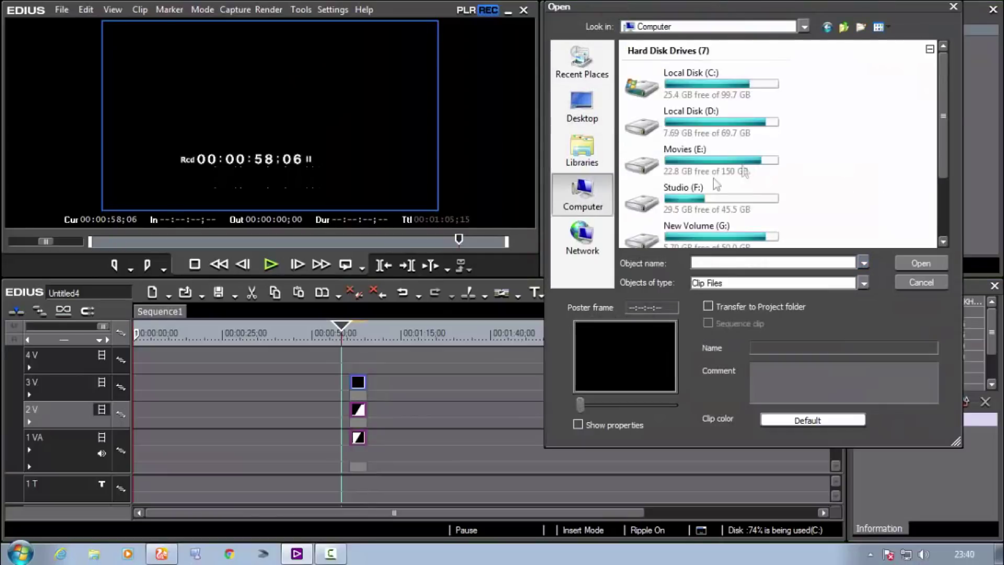
scroll(706, 188, "down", 2)
double_click(706, 189)
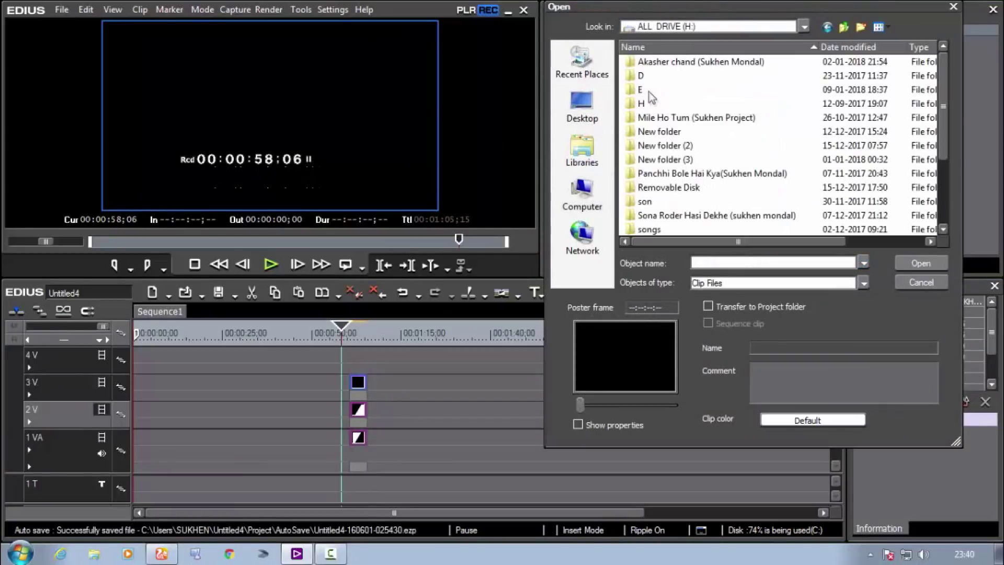
double_click(669, 62)
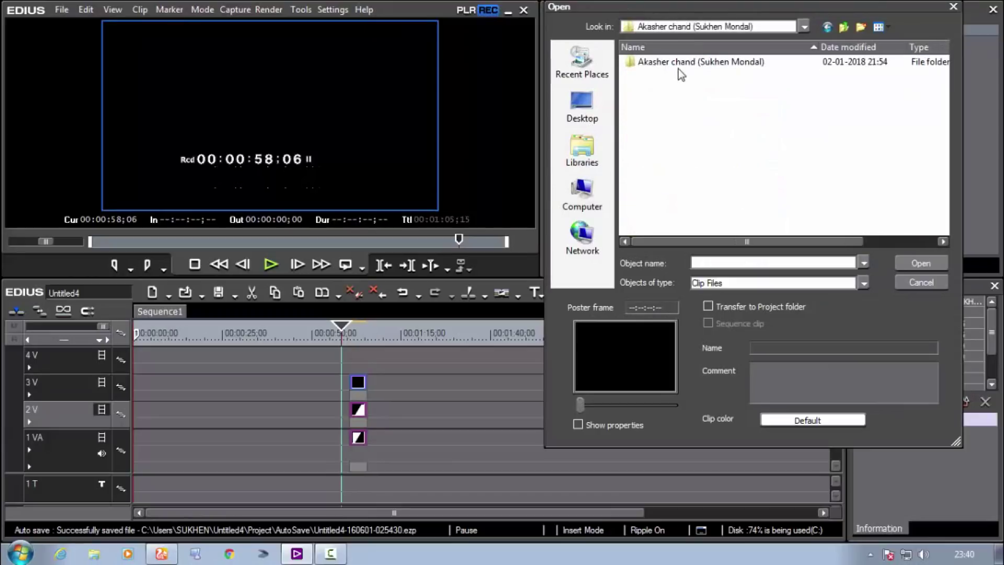
double_click(679, 104)
left_click_drag(719, 151, 631, 45)
left_click(916, 266)
left_click(898, 220)
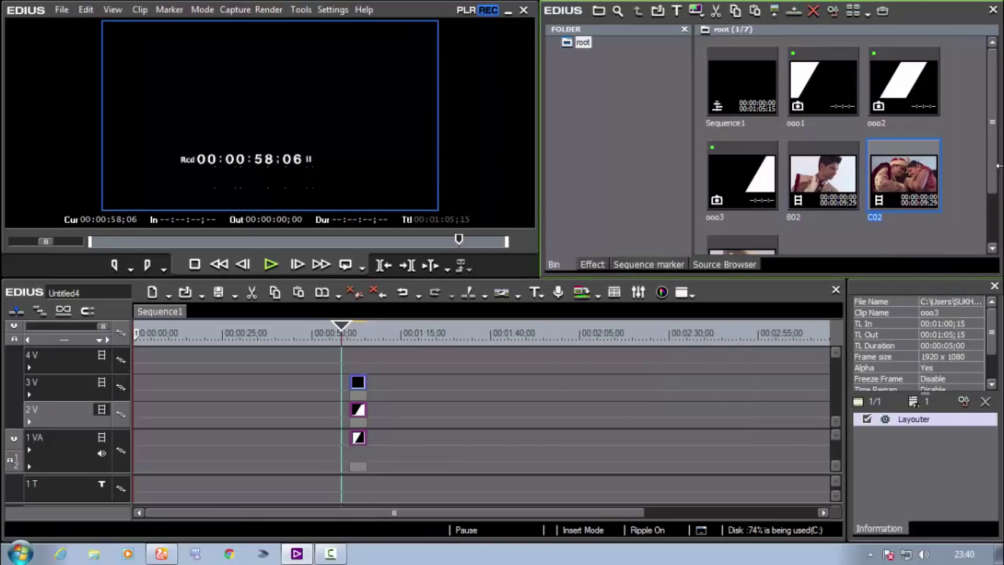
Step: Add one V track above 1 VA and place clip B02 on it, aligned with the start of the panels
scroll(862, 172, "down", 2)
left_click(832, 144)
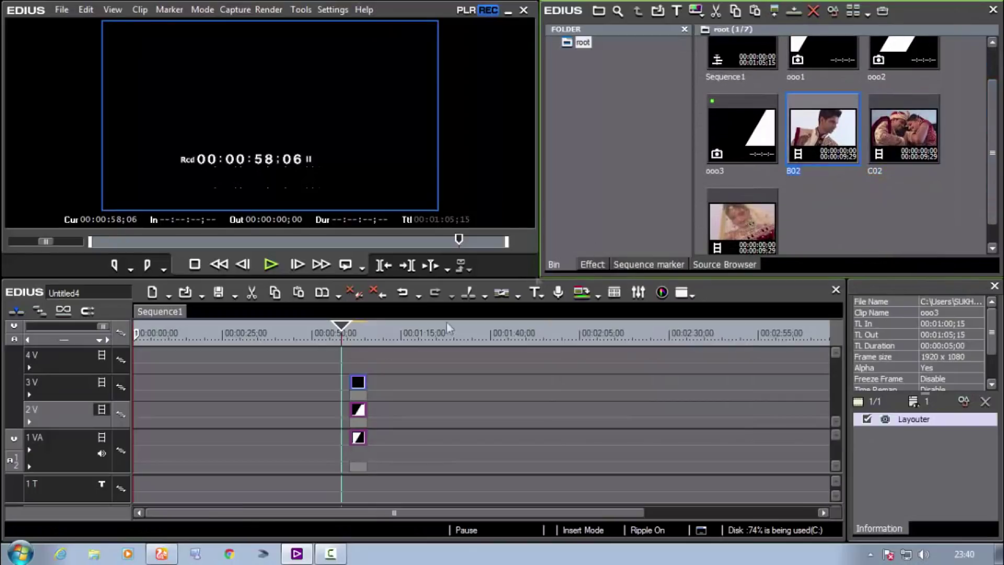
right_click(62, 447)
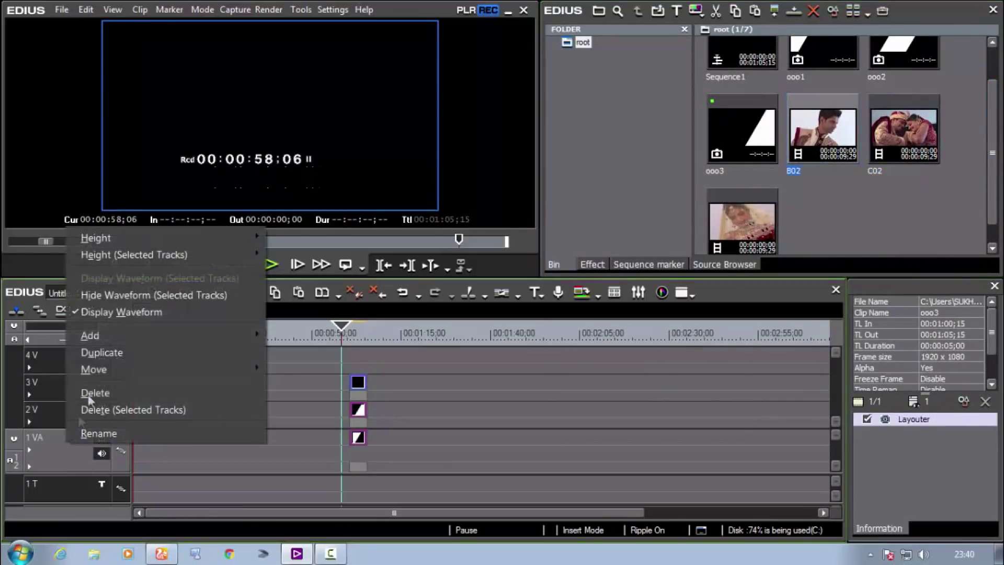
mouse_move(110, 339)
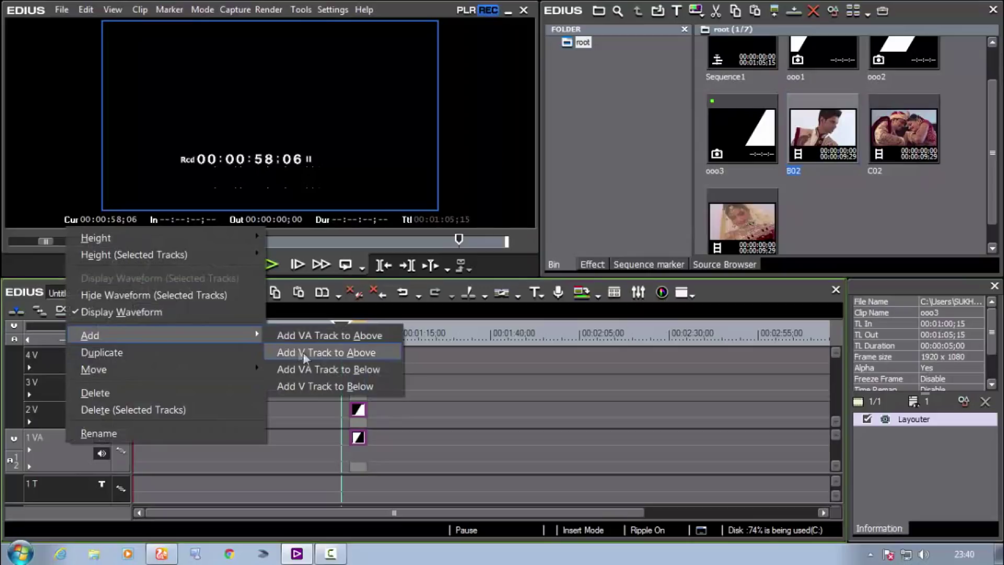
left_click(346, 355)
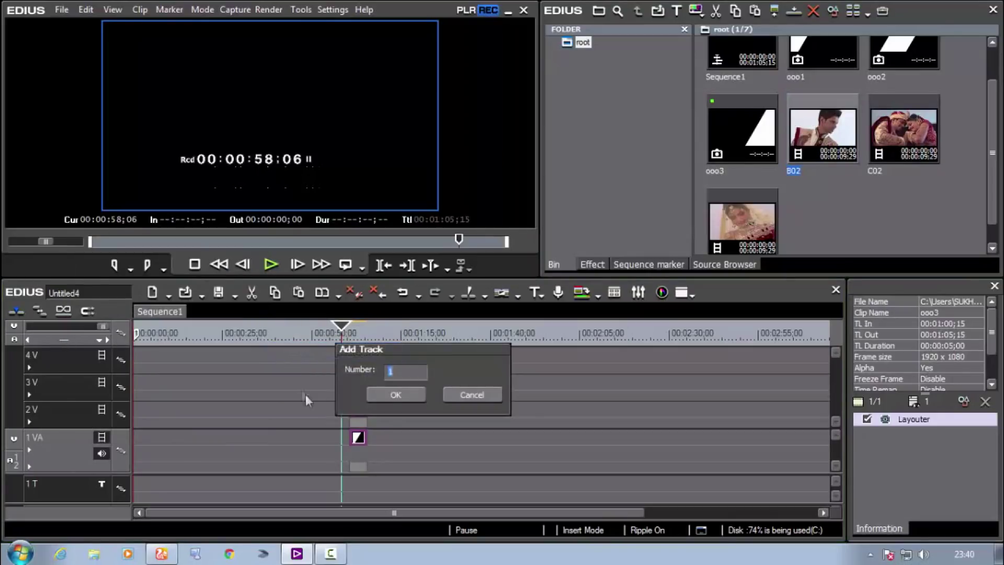
left_click(389, 393)
left_click_drag(837, 388, 839, 425)
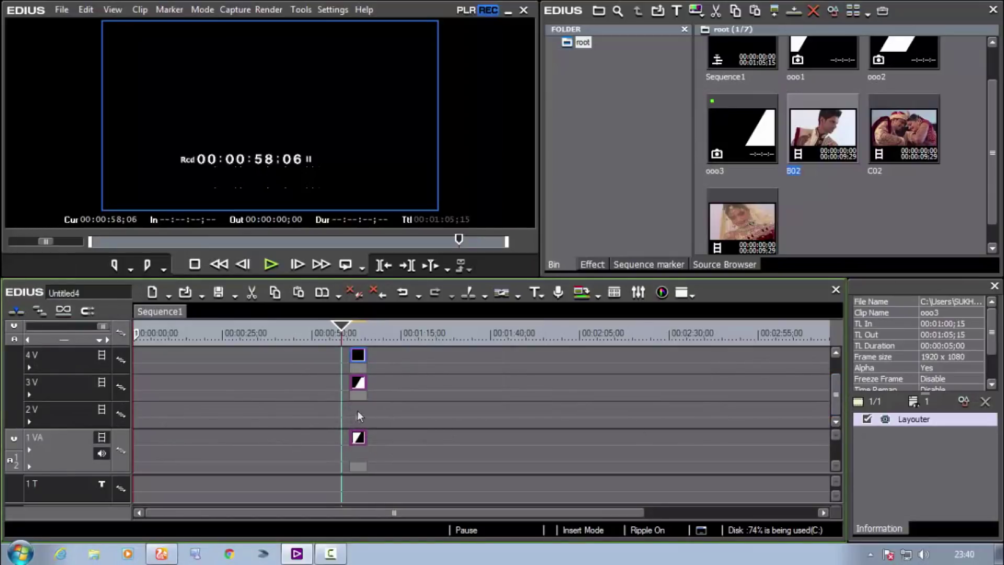
left_click_drag(820, 137, 396, 413)
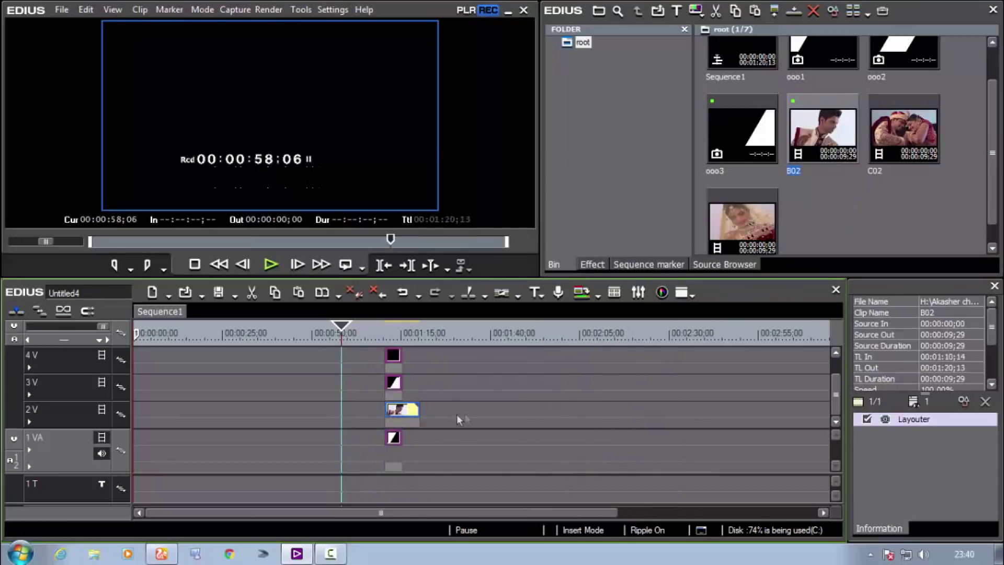
Step: Extend the ooo1, ooo2 and ooo3 panel clips on the timeline to match the end of clip B02
left_click_drag(401, 437, 419, 437)
left_click_drag(403, 389, 419, 389)
left_click(401, 355)
left_click_drag(403, 356, 423, 355)
Step: With the playhead at 00:01:14;09, reposition clip B02 in the Layouter to about X -42.70 %, Y 0.00 % and apply it
left_click_drag(417, 321, 401, 339)
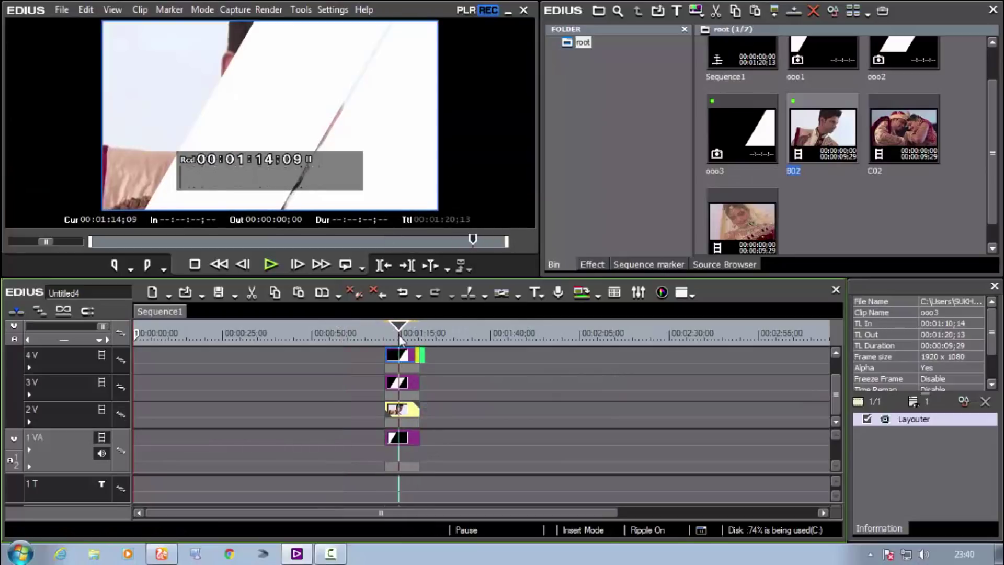
left_click(404, 409)
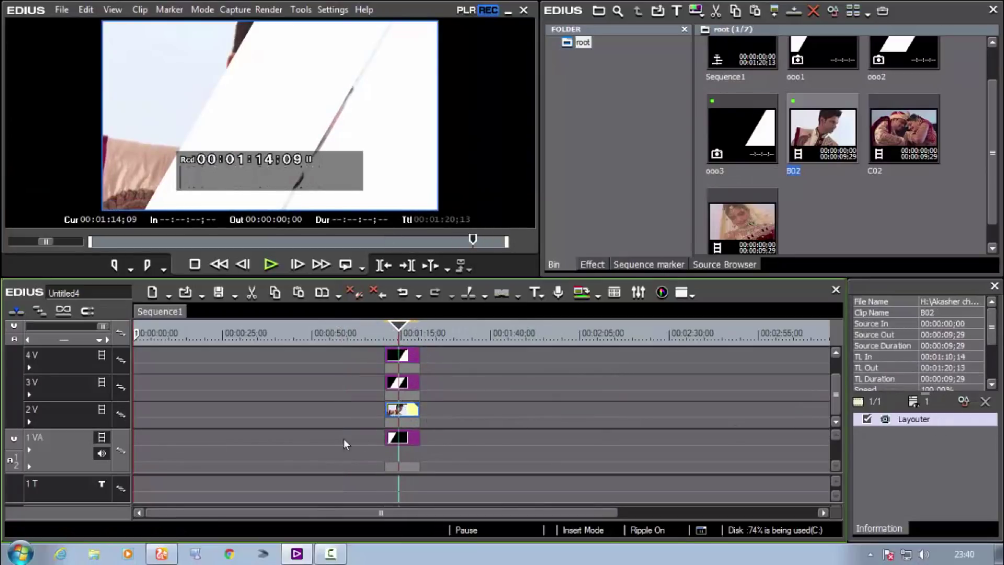
left_click(963, 401)
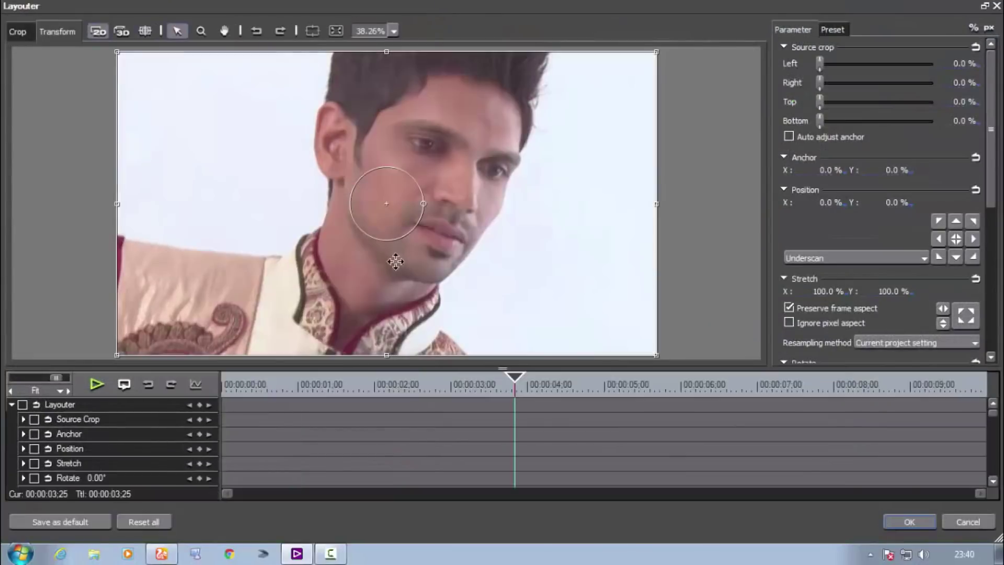
left_click_drag(460, 268, 218, 265)
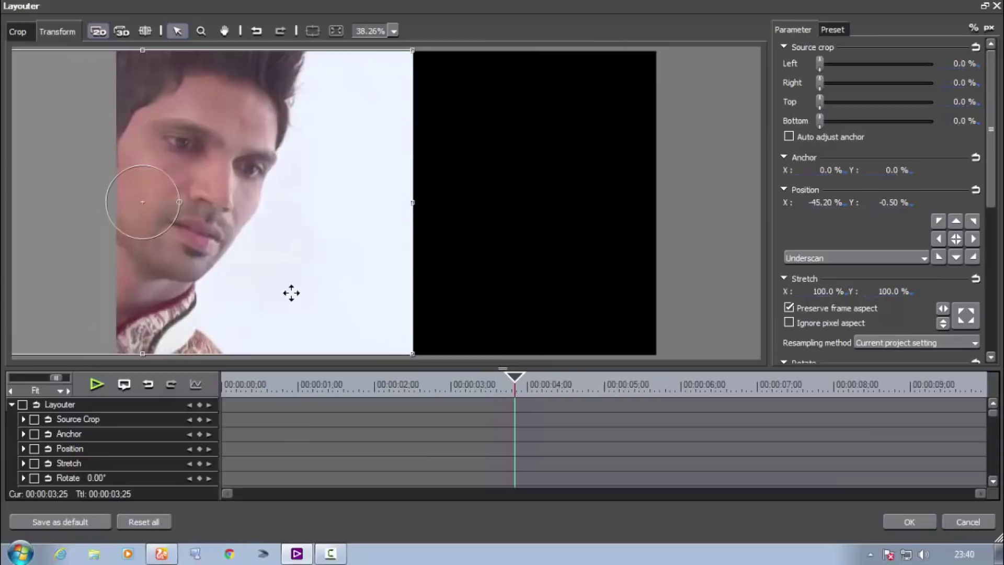
left_click_drag(294, 293, 313, 298)
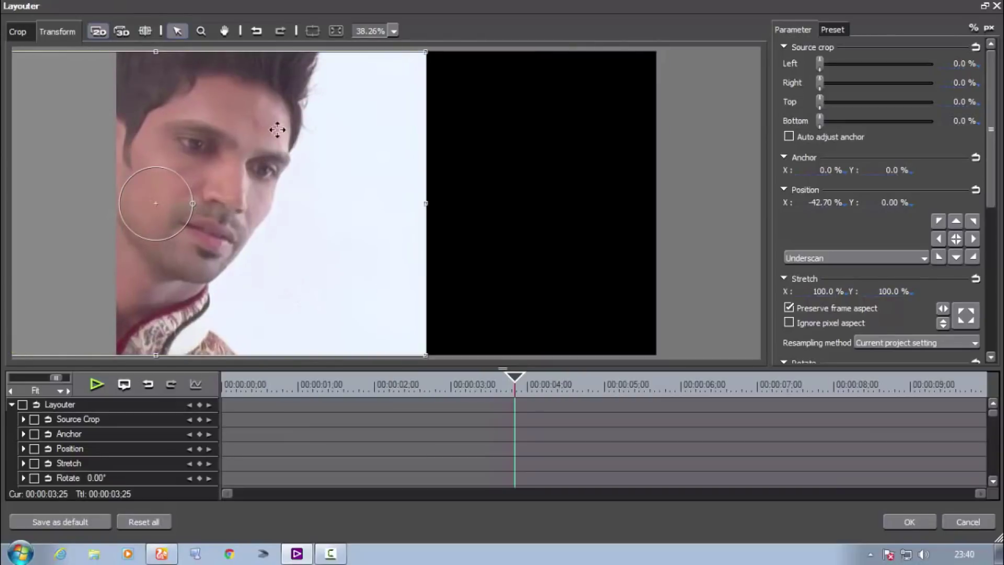
left_click(902, 518)
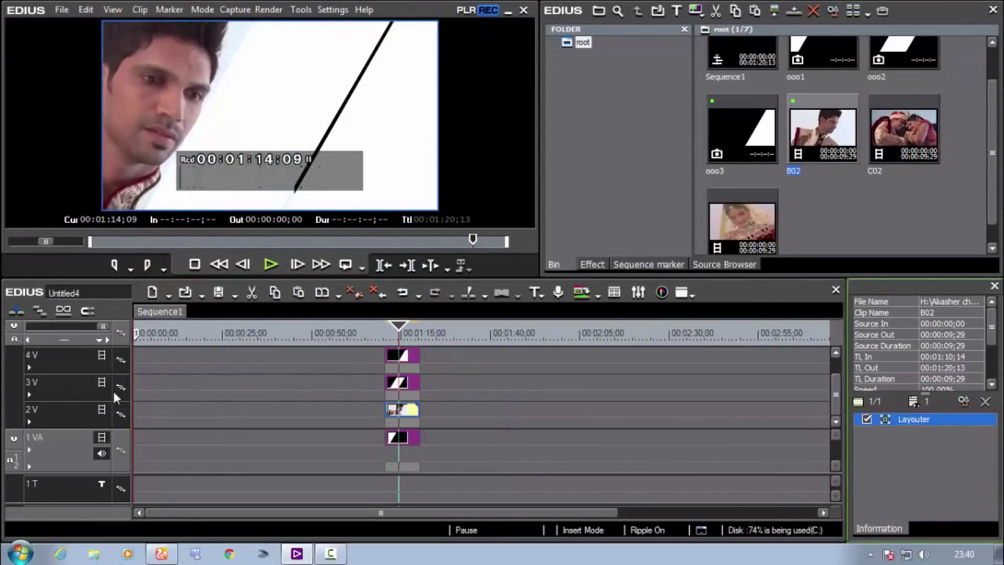
Step: Add one V track above the ooo2 panel's track and place clip C02 on it, aligned with the start of the panels
left_click(415, 387)
right_click(68, 384)
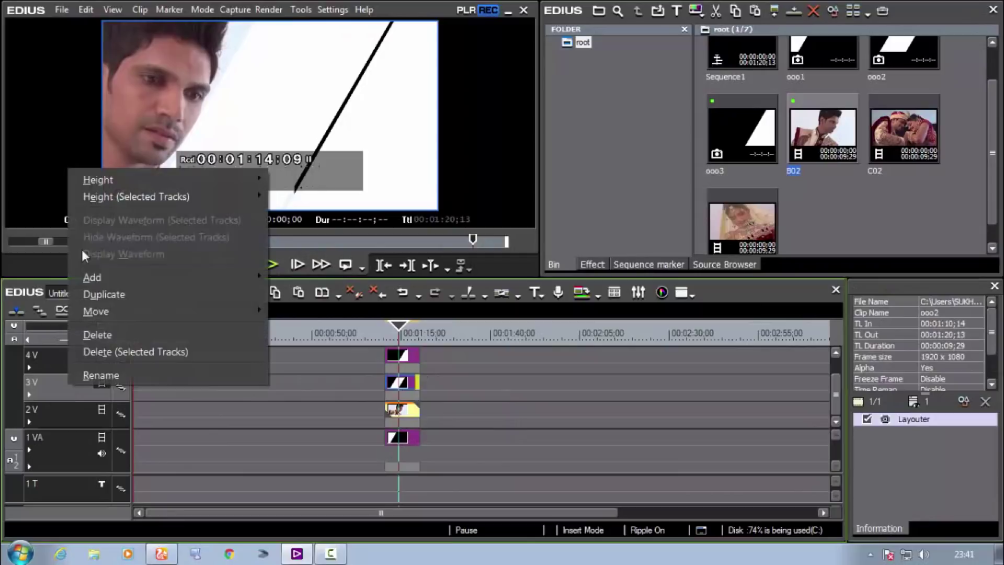
mouse_move(105, 277)
left_click(321, 296)
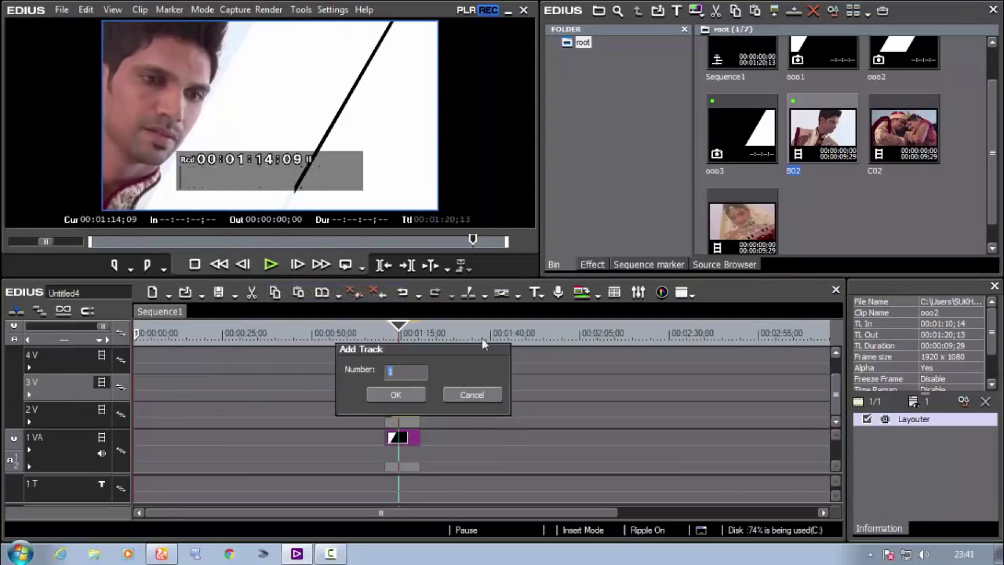
left_click(396, 394)
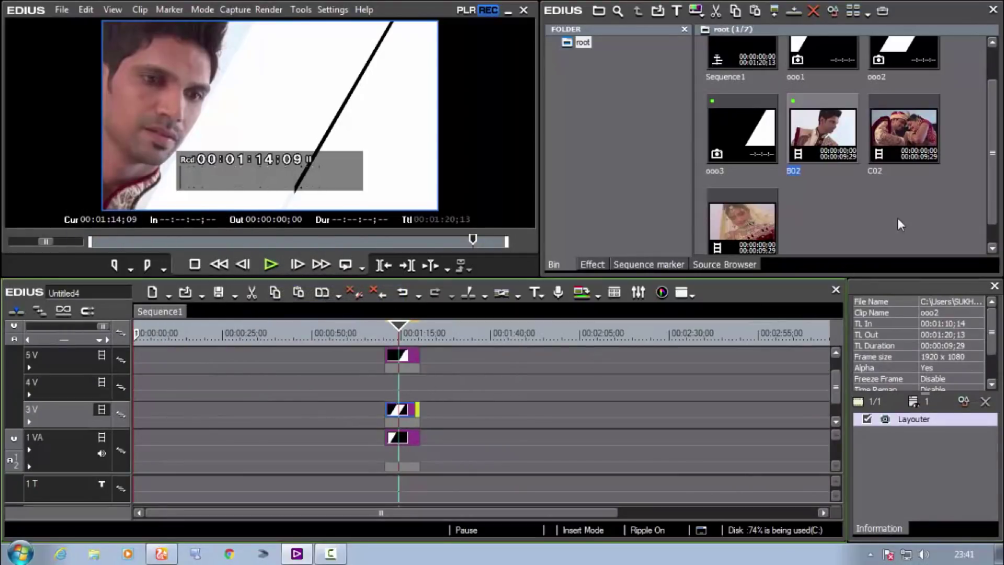
left_click(905, 132)
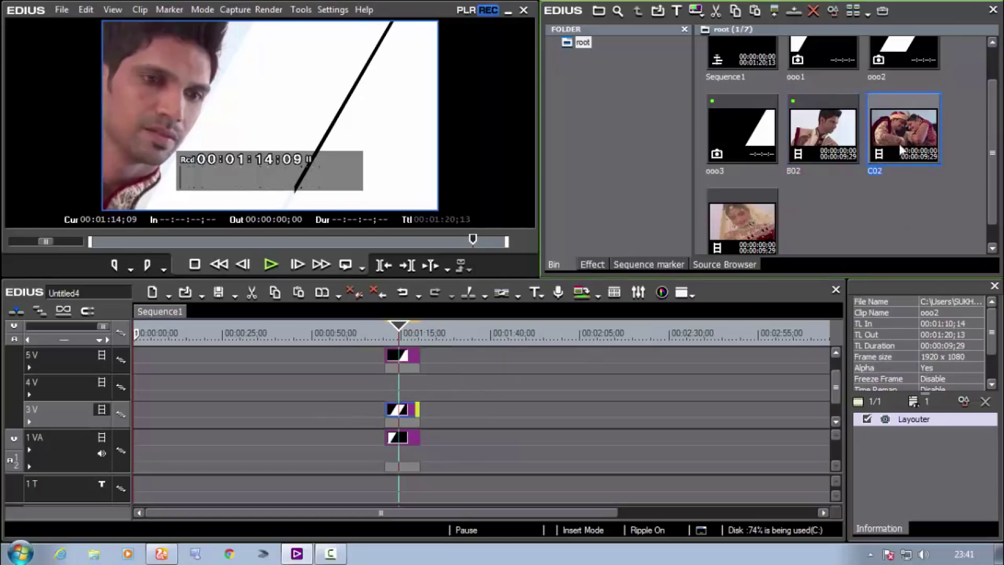
left_click_drag(909, 126, 391, 392)
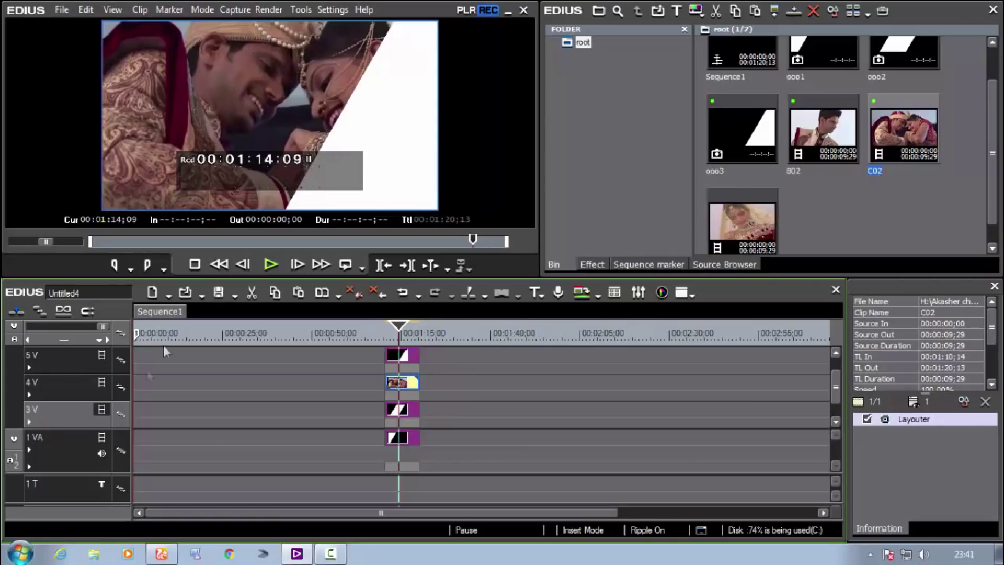
Step: Add one V track above the ooo3 panel's track and place clip G02 on it, aligned with the start of the panels
left_click(407, 357)
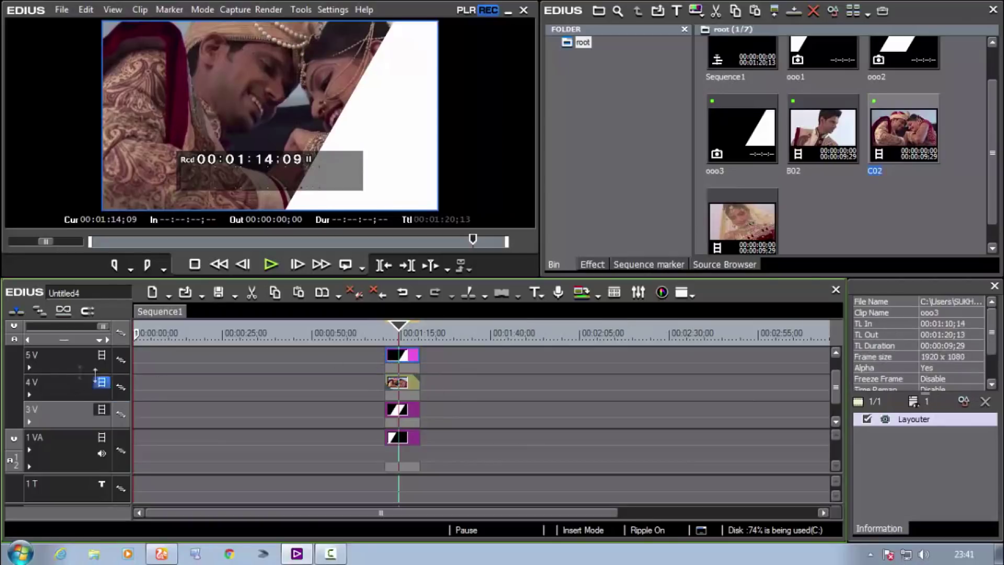
left_click(73, 363)
right_click(70, 356)
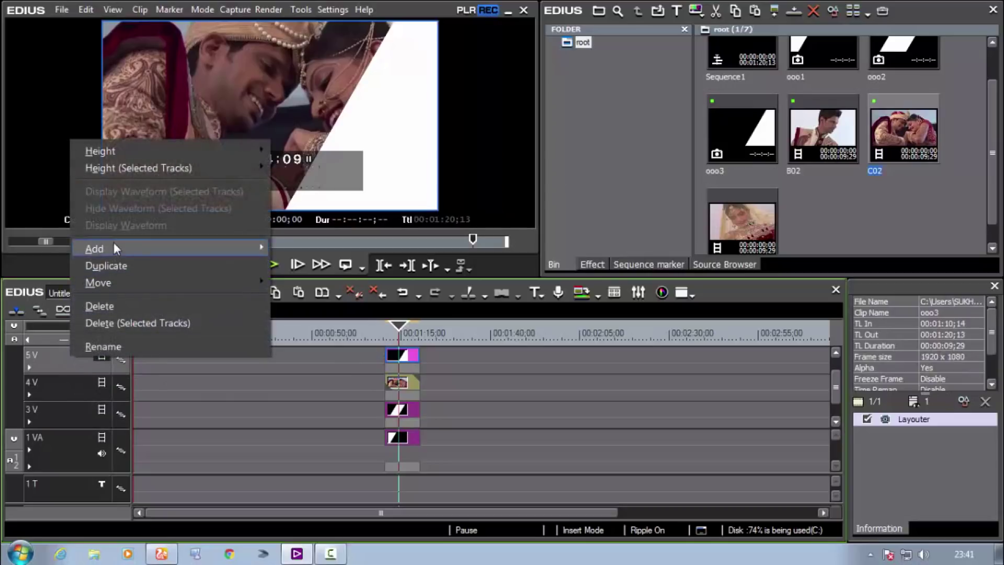
mouse_move(117, 244)
left_click(333, 265)
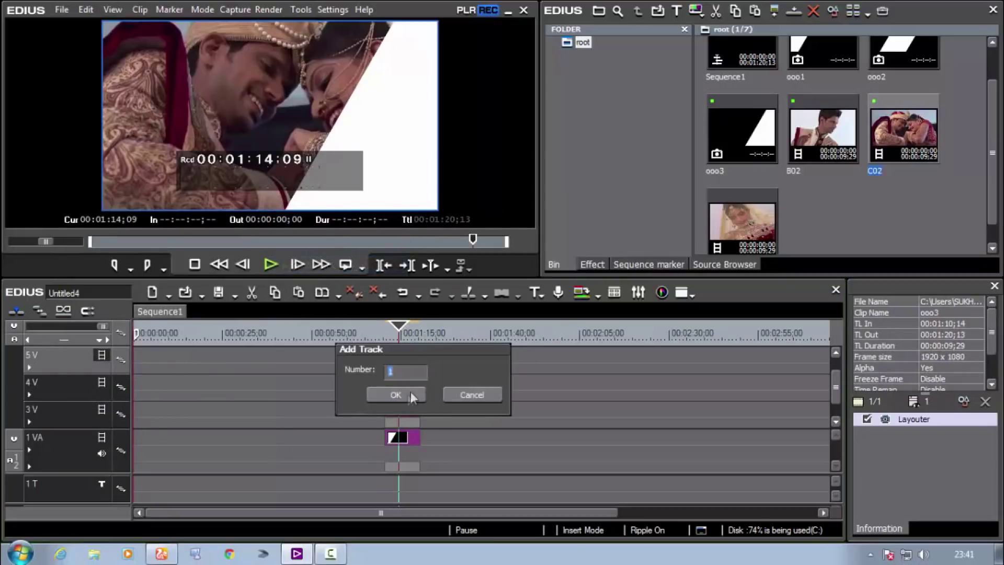
left_click(402, 393)
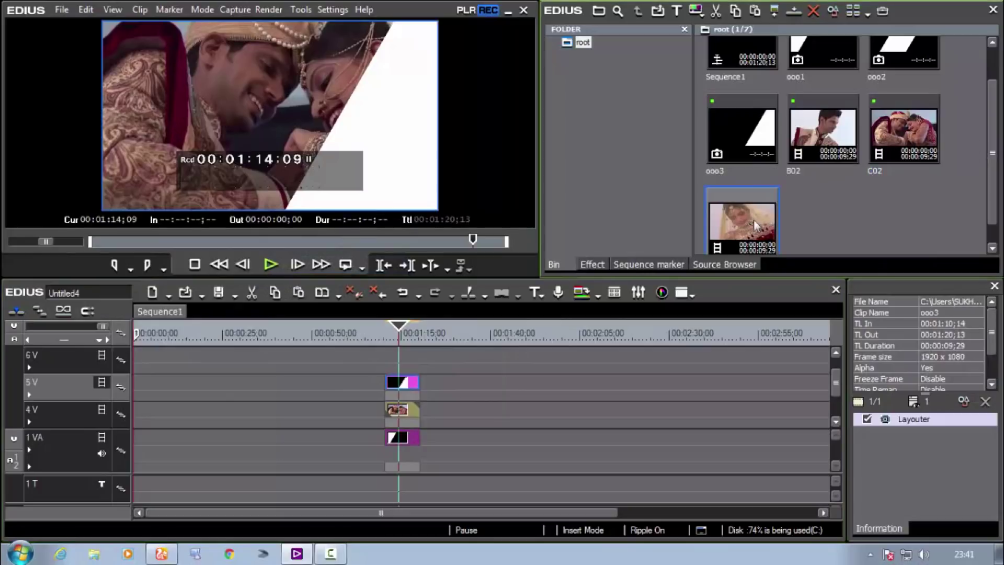
left_click_drag(753, 242, 403, 357)
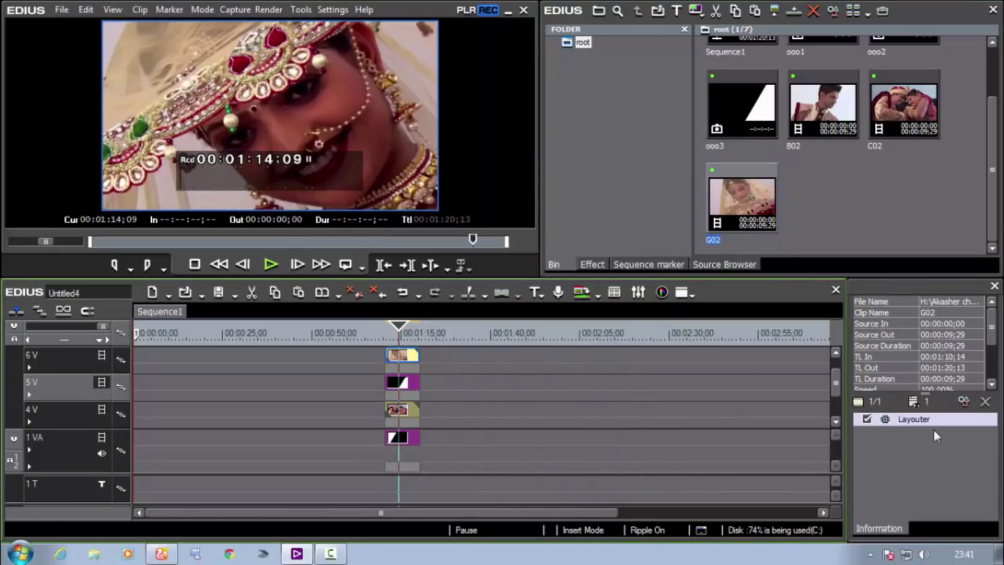
Step: Reposition clip G02 in the Layouter to about X 32.80 %, Y 0.20 % and apply it
left_click(964, 402)
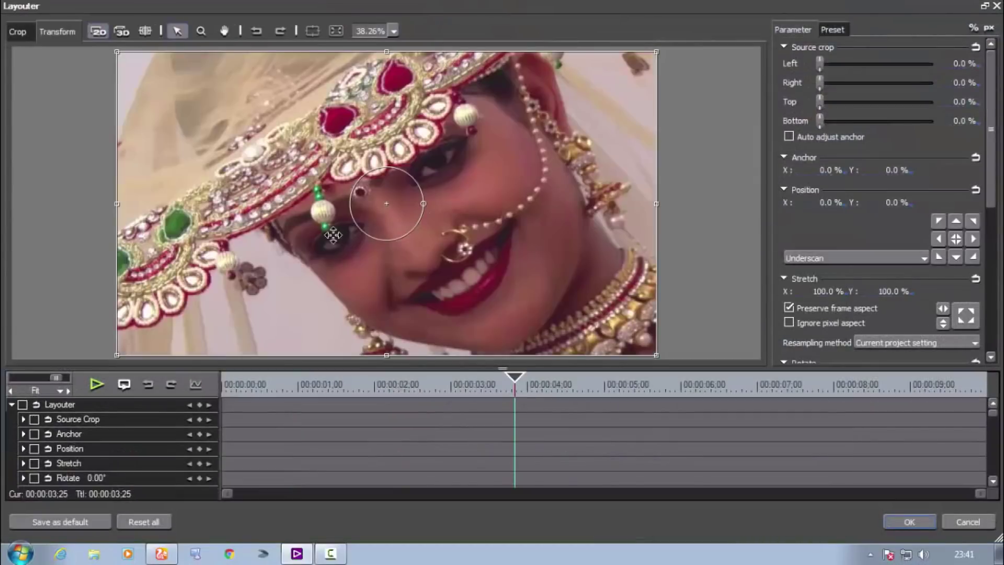
left_click_drag(381, 258, 514, 252)
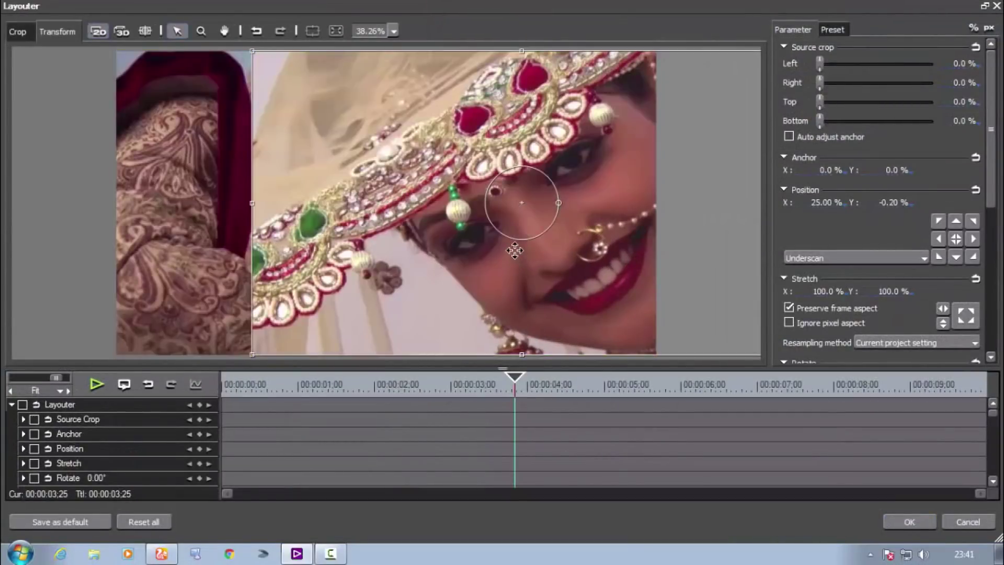
left_click_drag(515, 251, 555, 256)
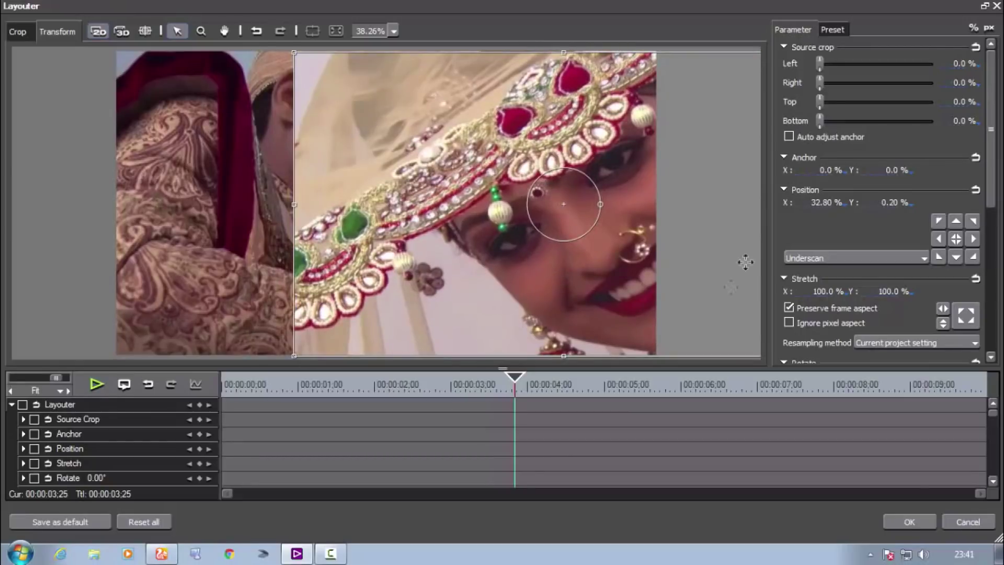
left_click(921, 520)
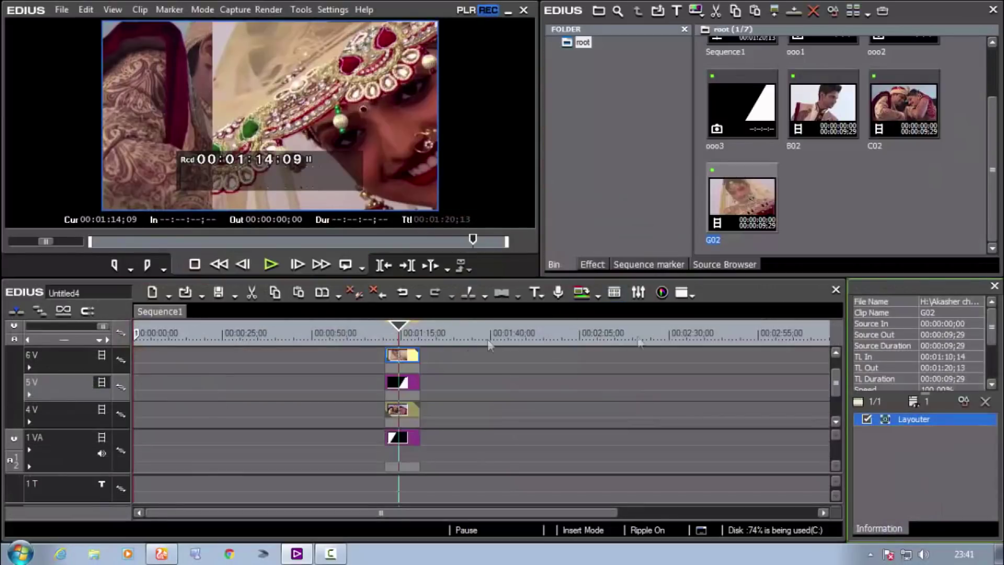
Step: Apply the Track Matte keyer to clip B02 on track 2 V
left_click(592, 264)
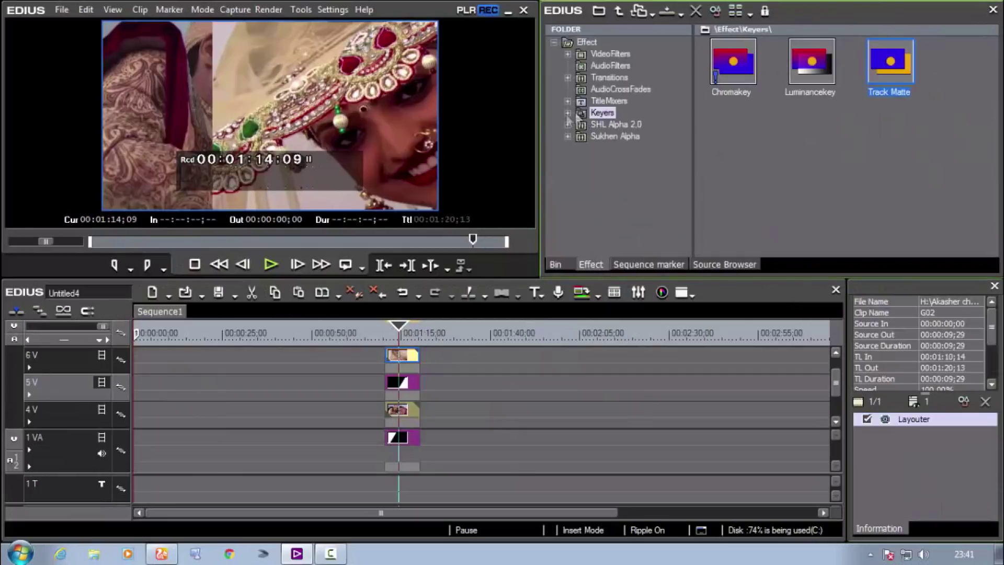
left_click(603, 114)
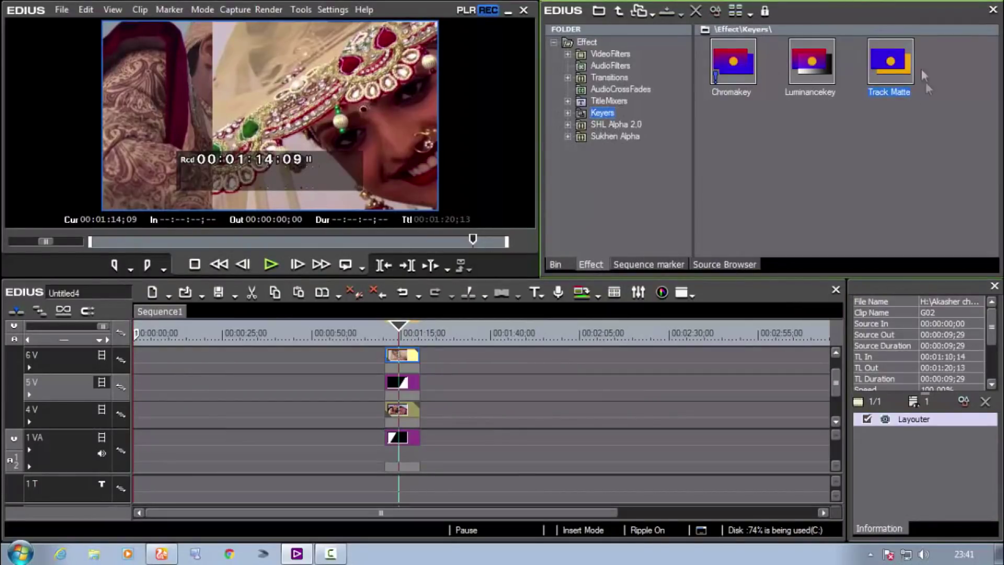
left_click(902, 68)
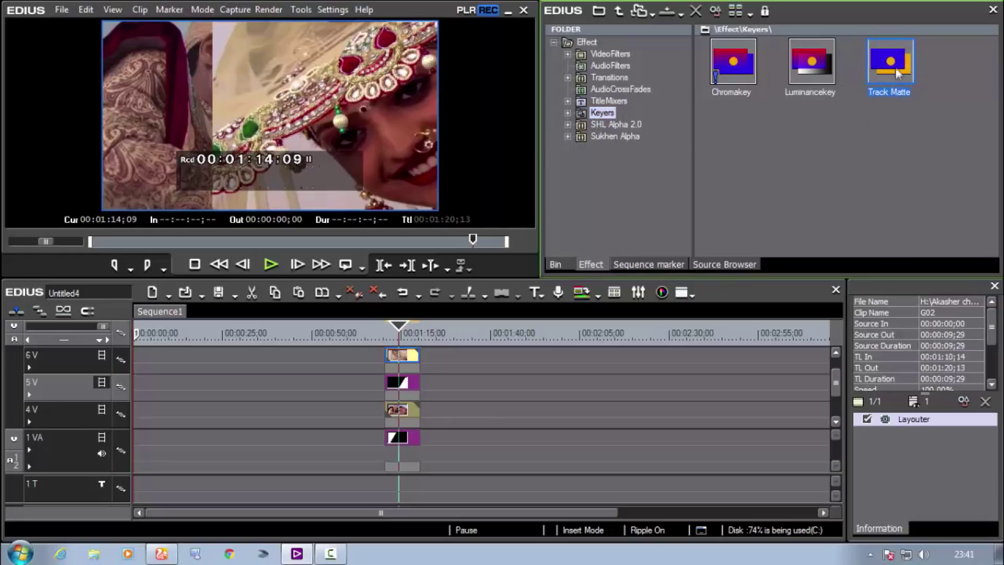
left_click_drag(833, 390, 839, 418)
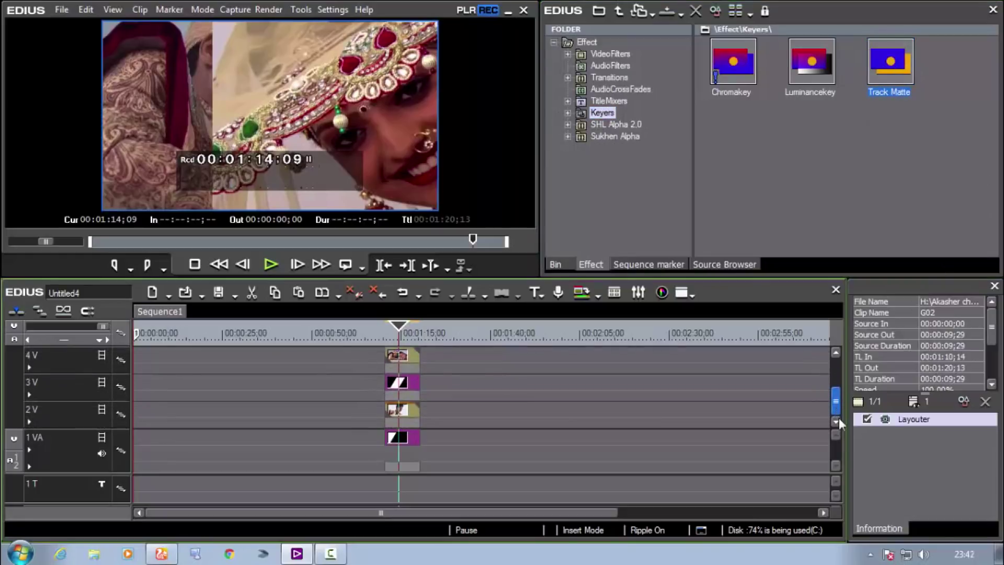
left_click_drag(904, 71, 410, 421)
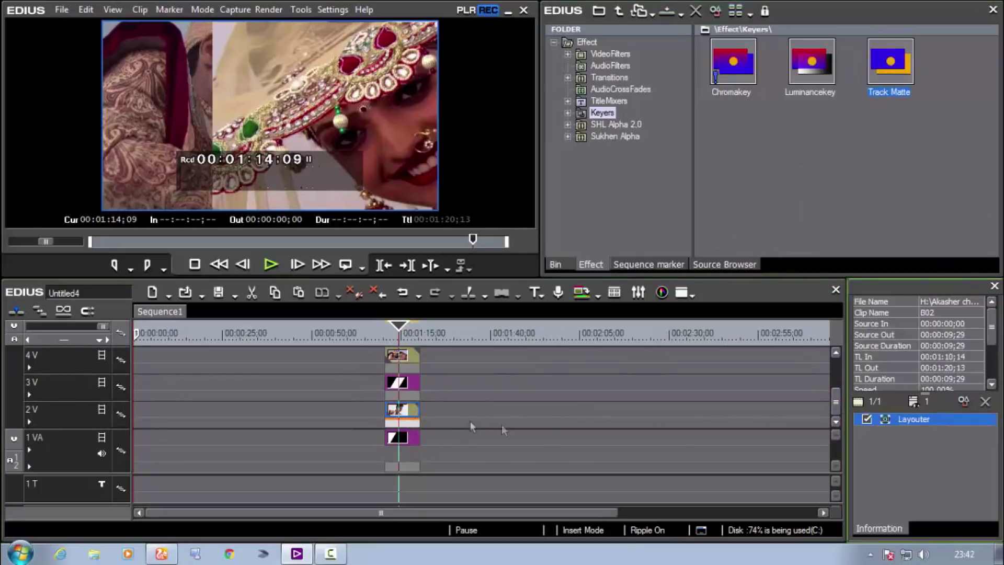
Step: Apply the Track Matte keyer to clip C02 on track 4 V and clip G02 on track 6 V
scroll(839, 400, "up", 1)
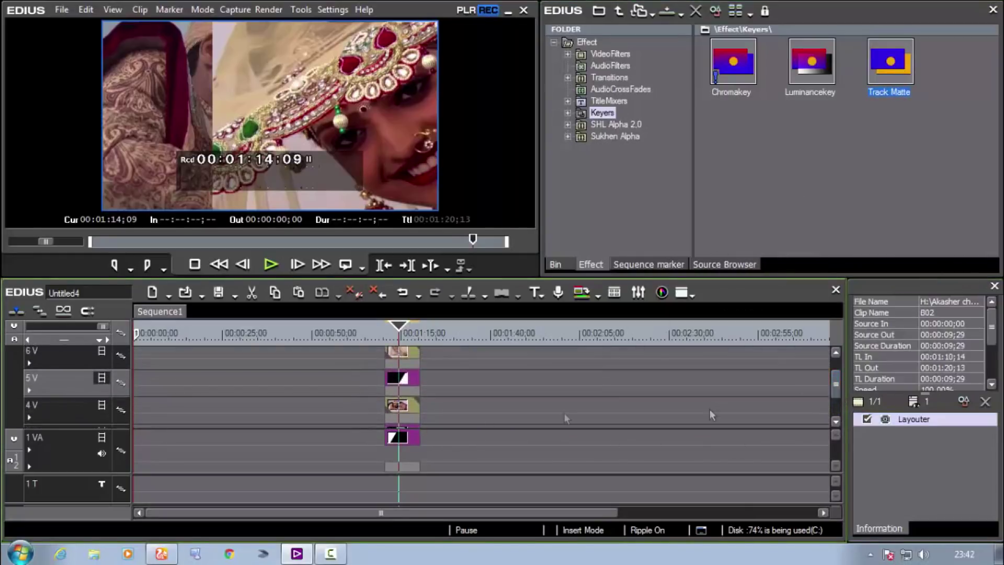
left_click_drag(862, 89, 418, 419)
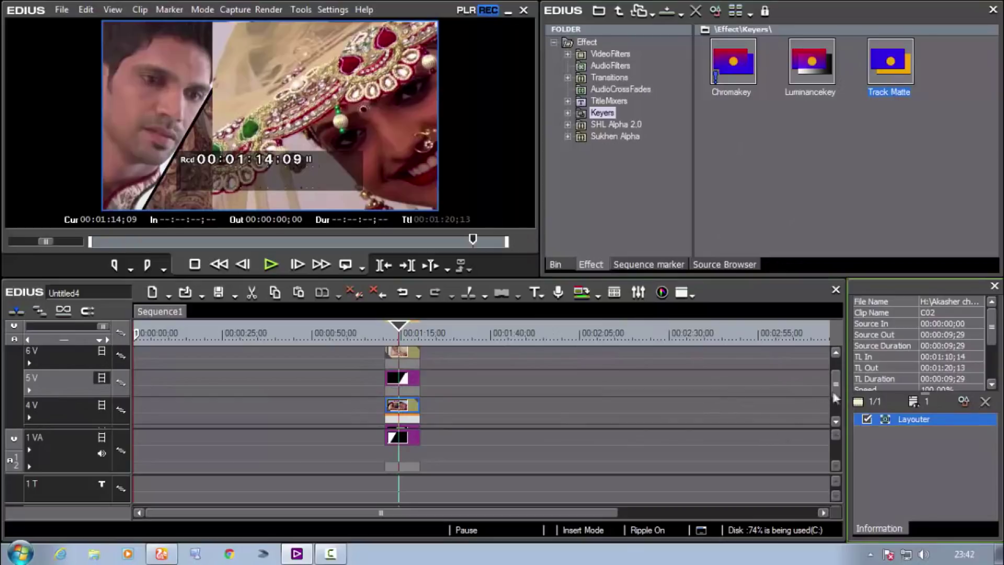
scroll(837, 382, "up", 1)
left_click_drag(890, 62, 455, 368)
left_click_drag(416, 396, 417, 395)
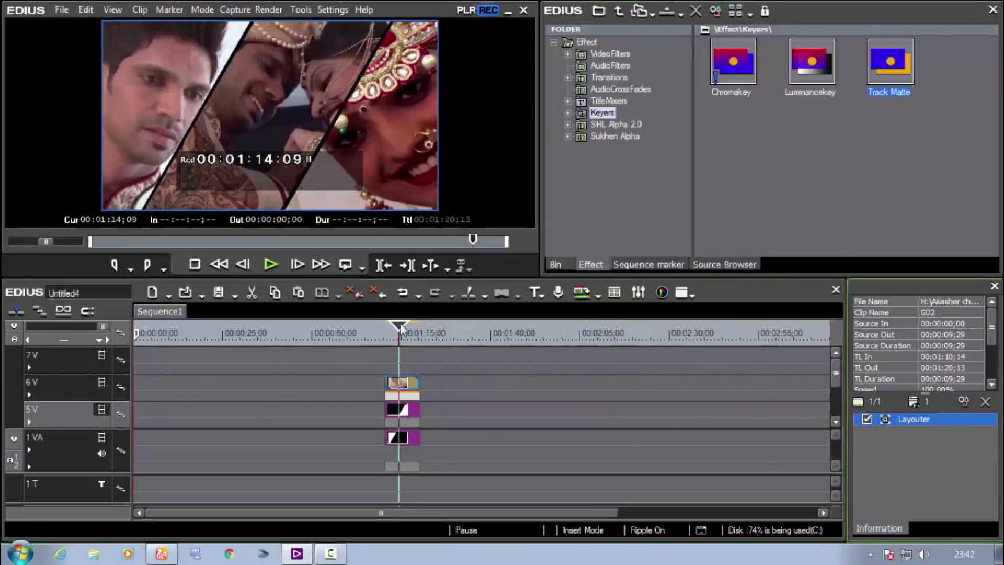
Step: Play the masked split-screen briefly from the start of the panels
left_click_drag(396, 334, 385, 335)
left_click(269, 265)
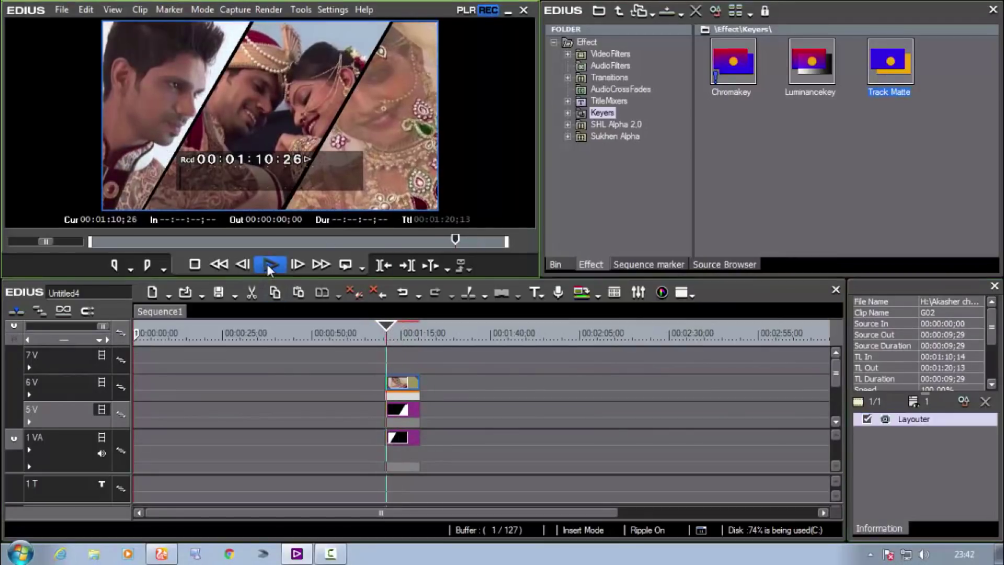
left_click(269, 265)
Step: Enable Layouter keyframing for clip B02 and set keyframes for all parameters at 00:00:00;00 and 00:00:00;12
scroll(331, 352, "down", 3)
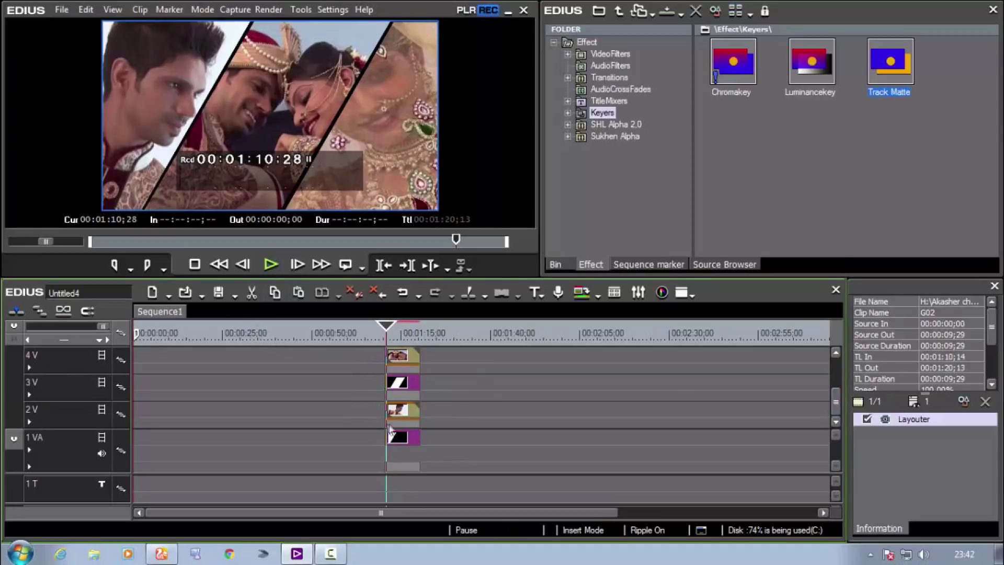
left_click(404, 416)
left_click(964, 400)
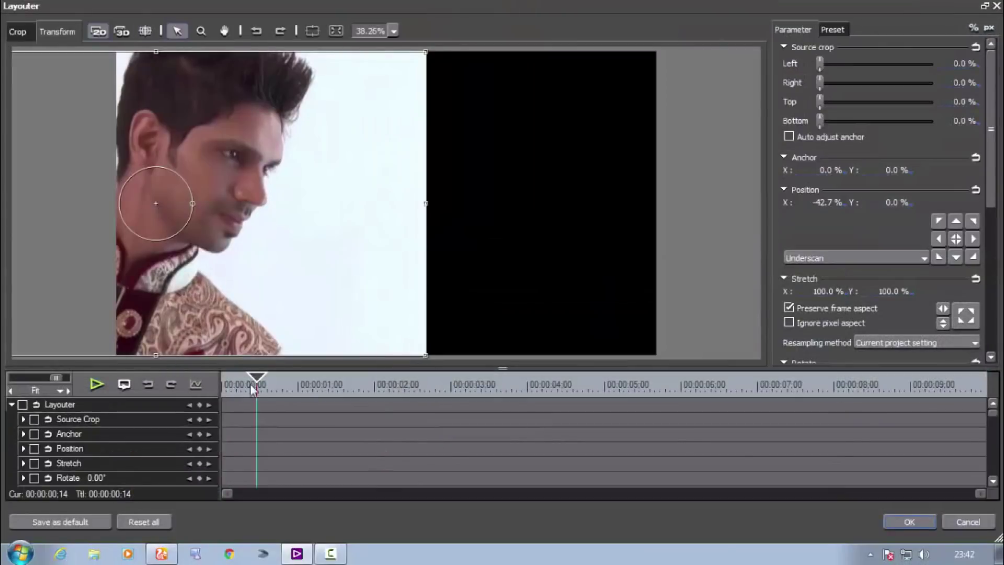
left_click_drag(253, 389, 216, 393)
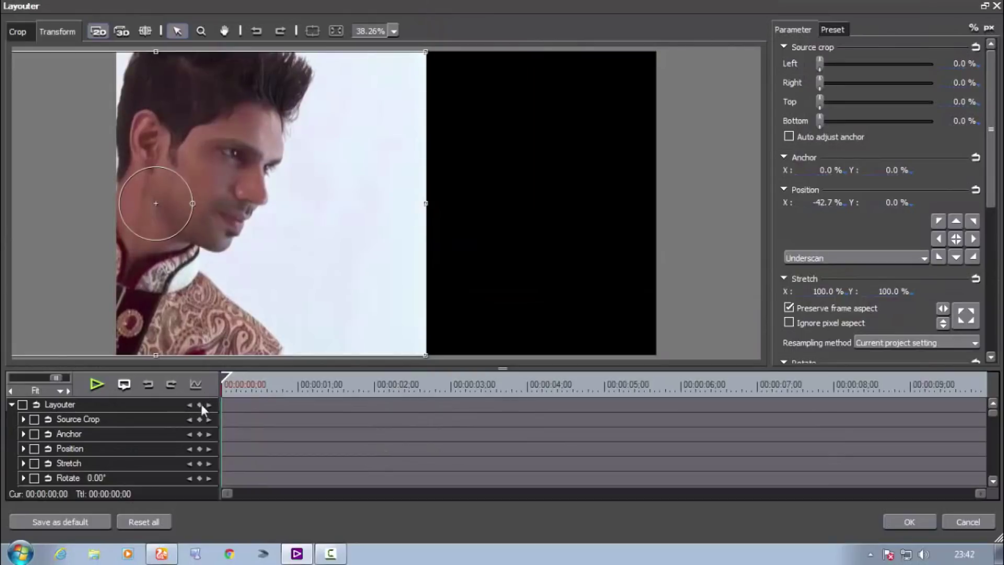
left_click(21, 405)
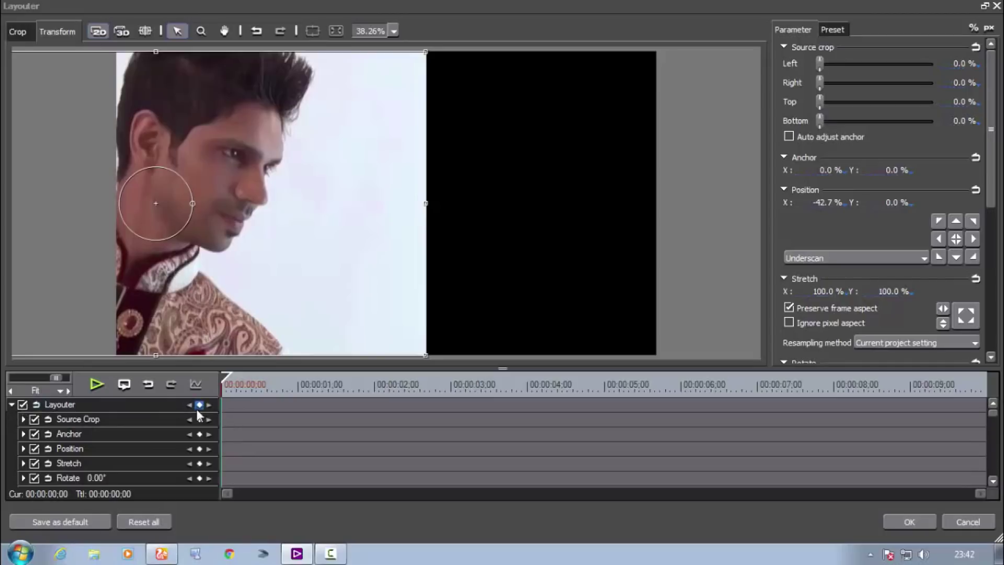
left_click_drag(226, 384, 254, 398)
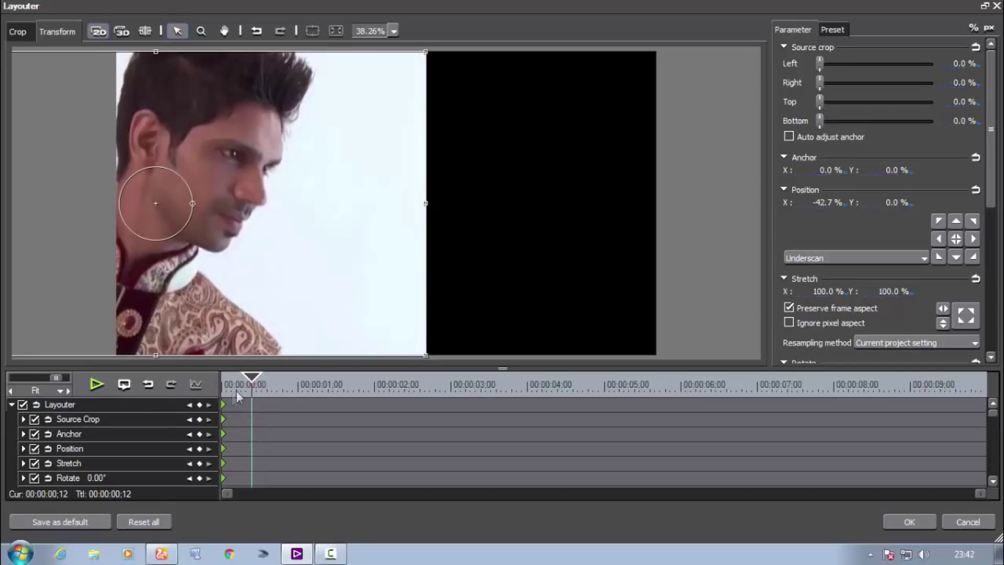
left_click(199, 404)
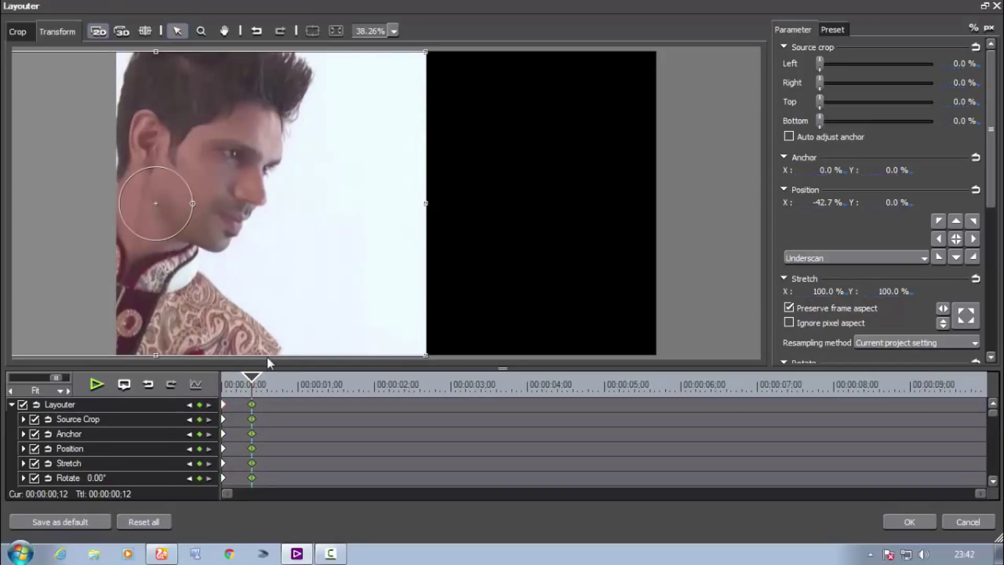
Step: At B02's first keyframe, move the image straight up out of the frame so it slides down into place, and apply the layout
left_click_drag(257, 385, 225, 386)
left_click_drag(280, 294, 272, 30)
left_click_drag(227, 378, 252, 377)
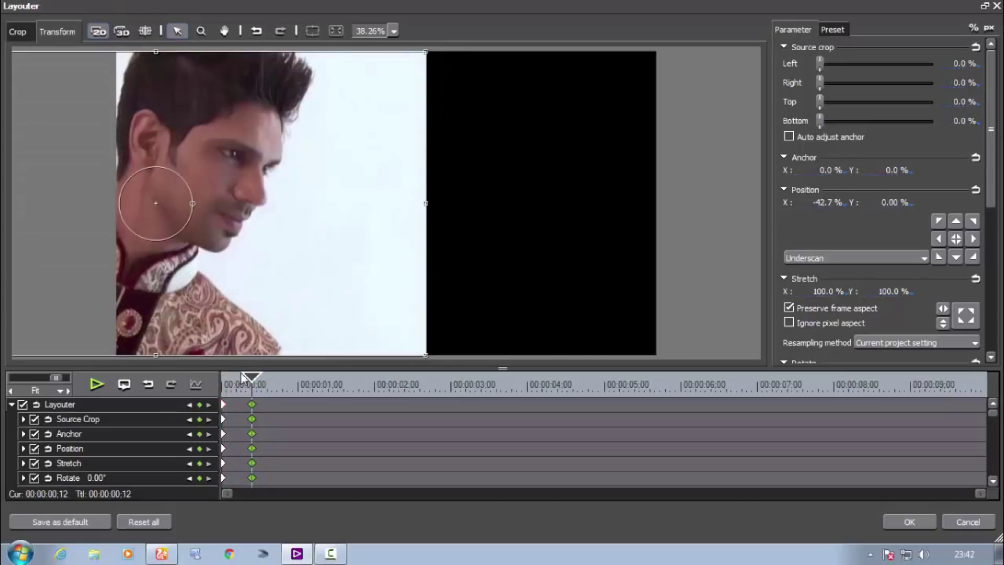
left_click(895, 519)
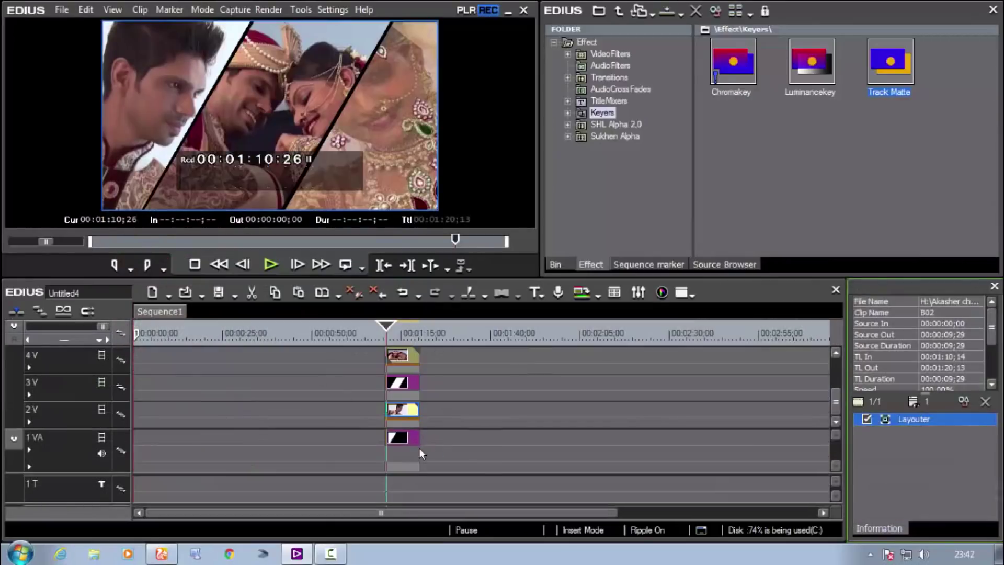
Step: Enable Layouter keyframing for clip C02 and set keyframes for all parameters at 00:00:00;00 and 00:00:00;12
left_click(405, 356)
left_click(963, 401)
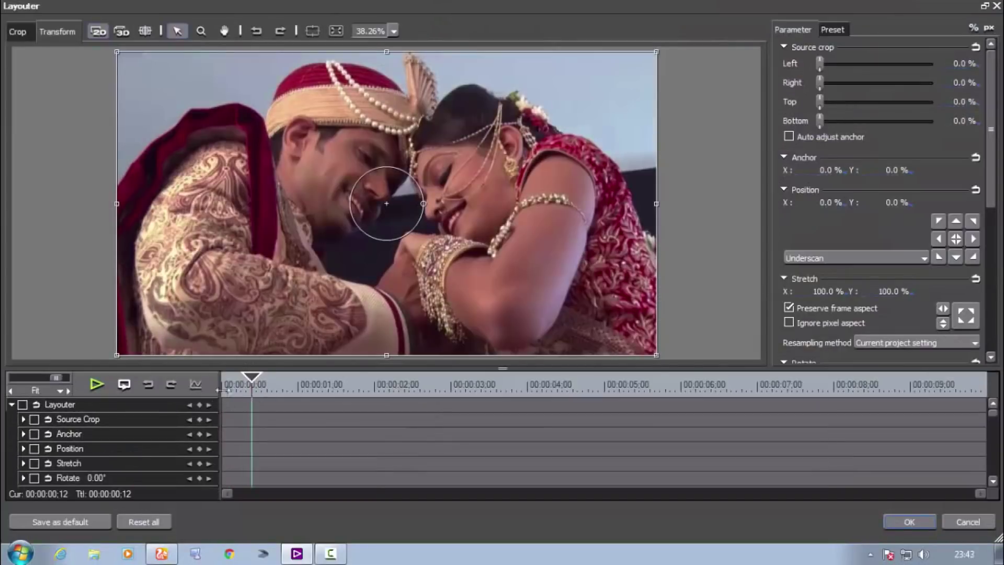
left_click_drag(251, 379, 225, 379)
left_click(21, 404)
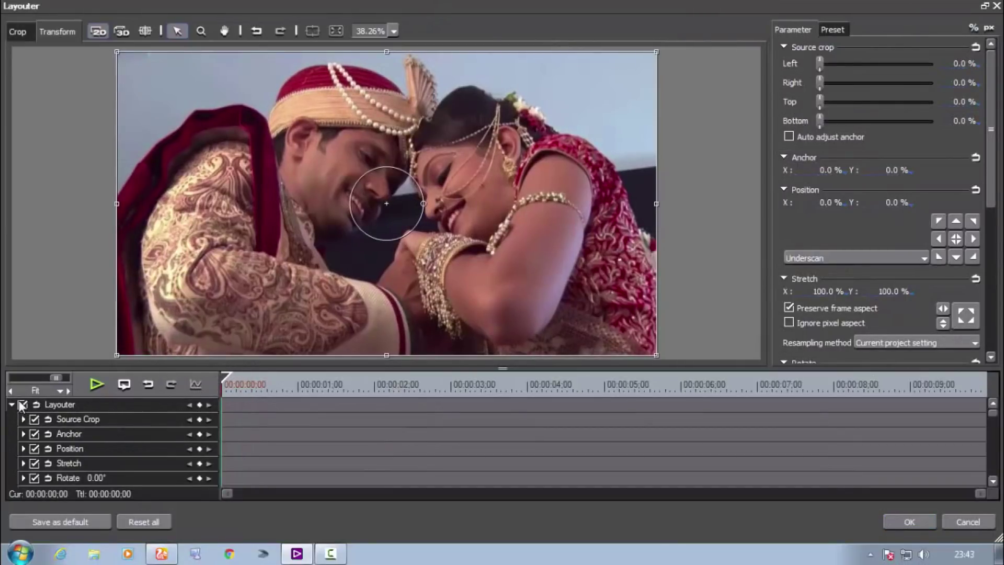
left_click(199, 404)
left_click_drag(230, 384, 252, 389)
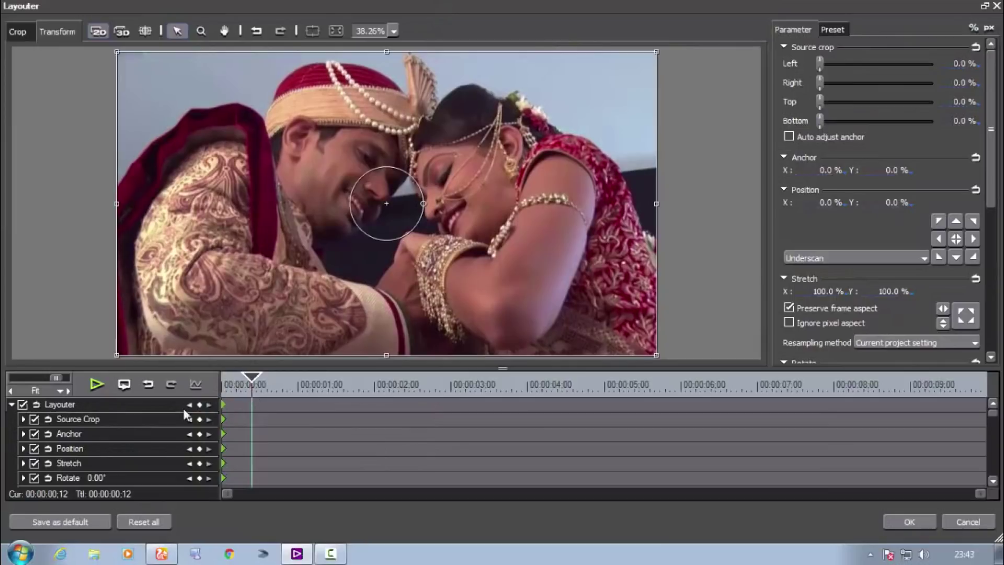
left_click(199, 405)
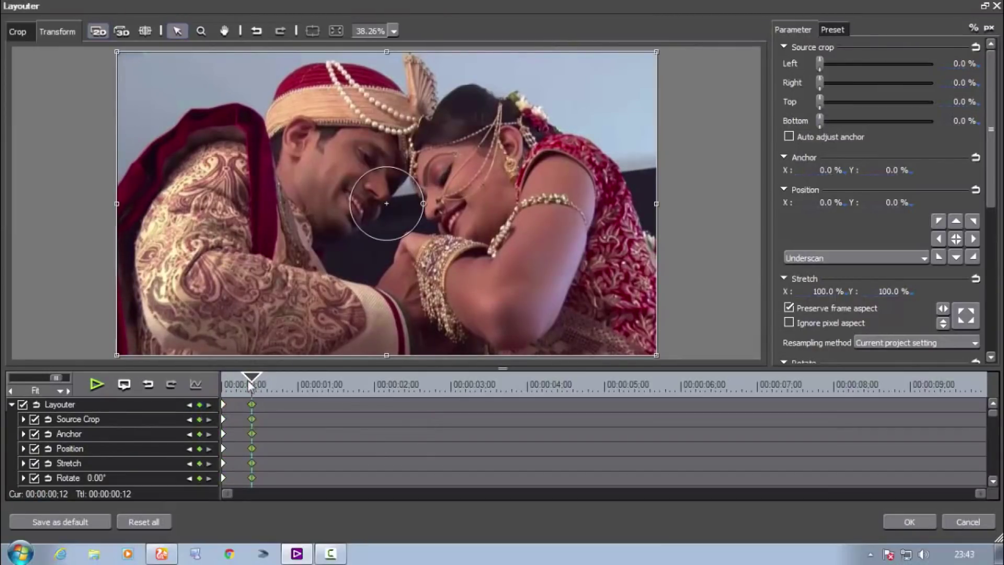
Step: At C02's first keyframe, move the image straight down out of the frame so it slides up into place, and apply the layout
left_click_drag(251, 387, 225, 387)
left_click_drag(411, 249, 410, 558)
left_click_drag(225, 377, 253, 380)
left_click(909, 521)
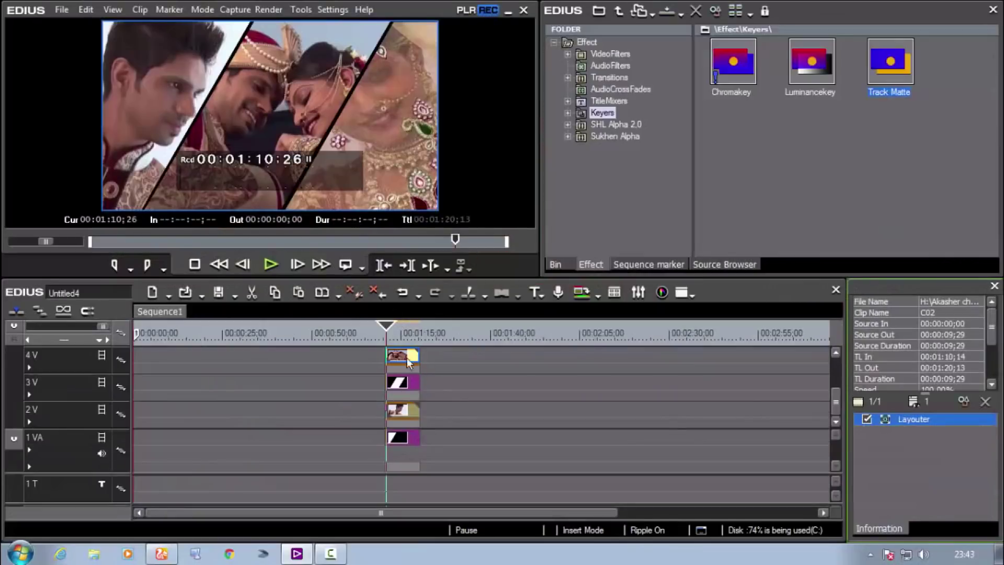
Step: Enable Layouter keyframing for clip G02 and set keyframes for all parameters at 00:00:00;00 and 00:00:00;12
left_click_drag(838, 414, 829, 381)
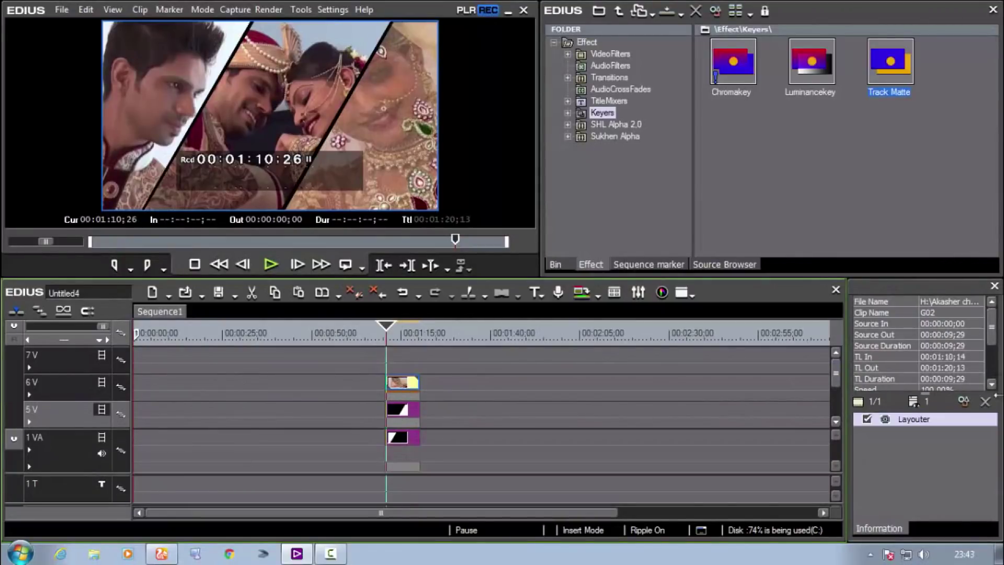
left_click(963, 402)
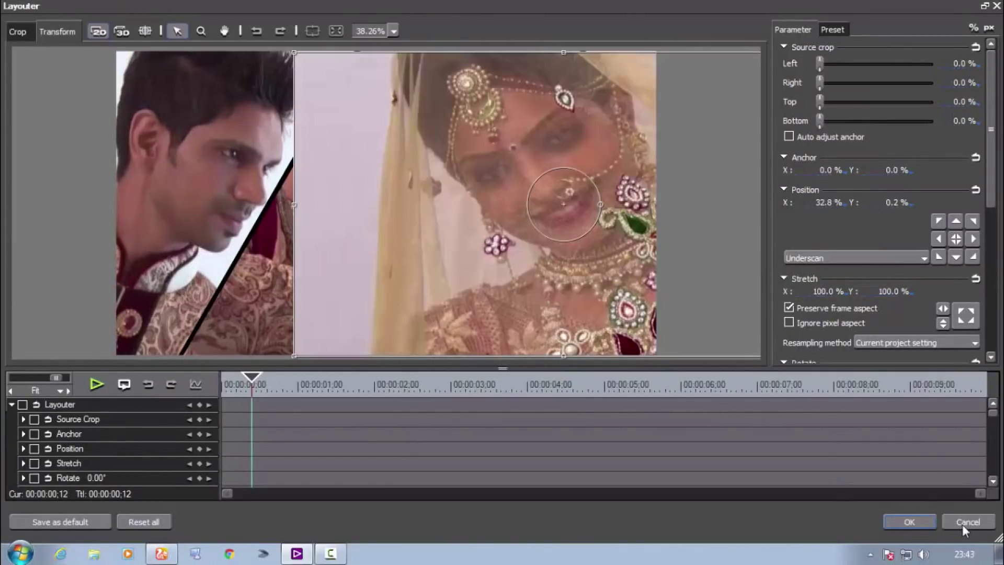
left_click(962, 523)
left_click(411, 387)
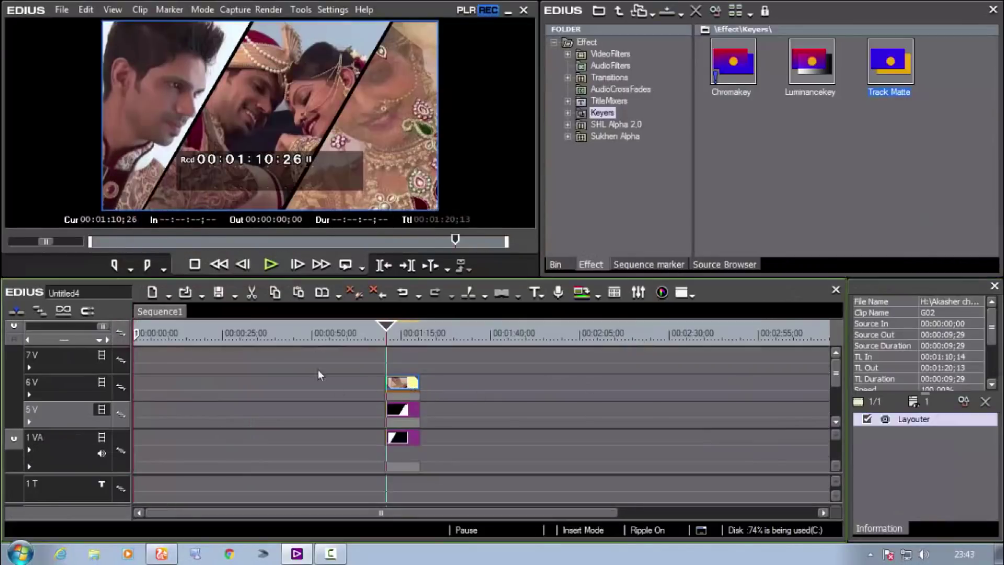
left_click(962, 402)
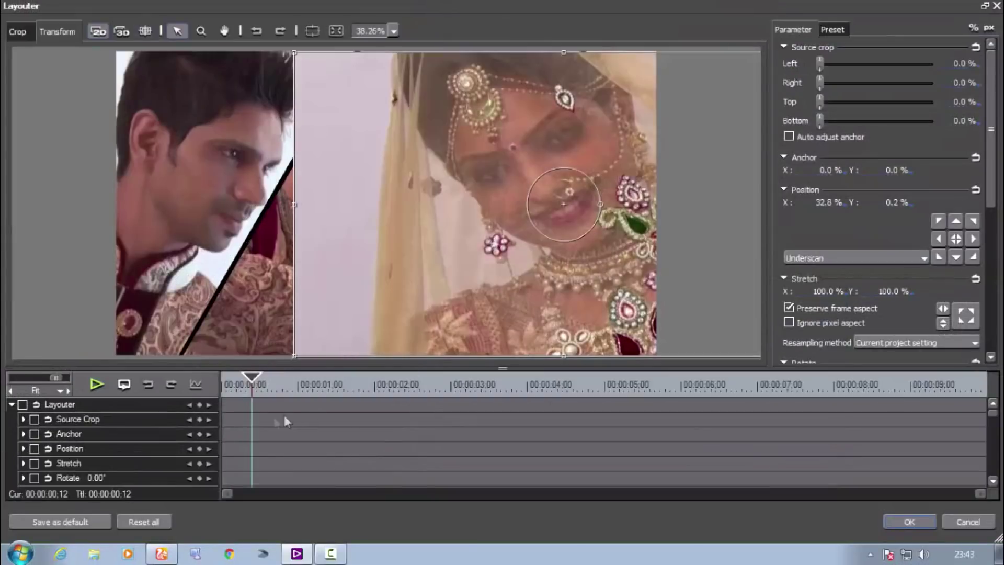
left_click_drag(250, 384, 223, 384)
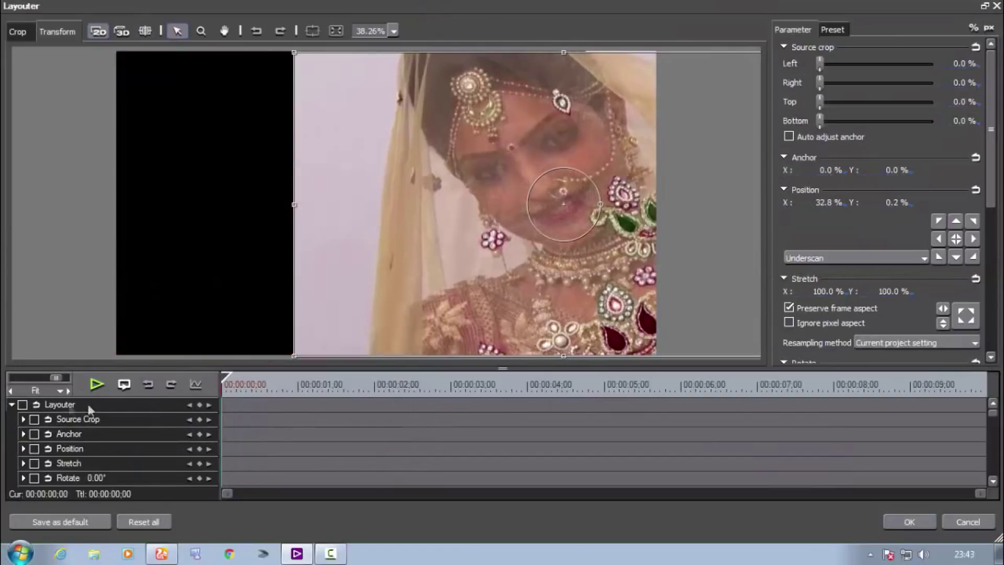
left_click(23, 404)
left_click(199, 404)
left_click_drag(226, 378, 255, 401)
left_click(199, 404)
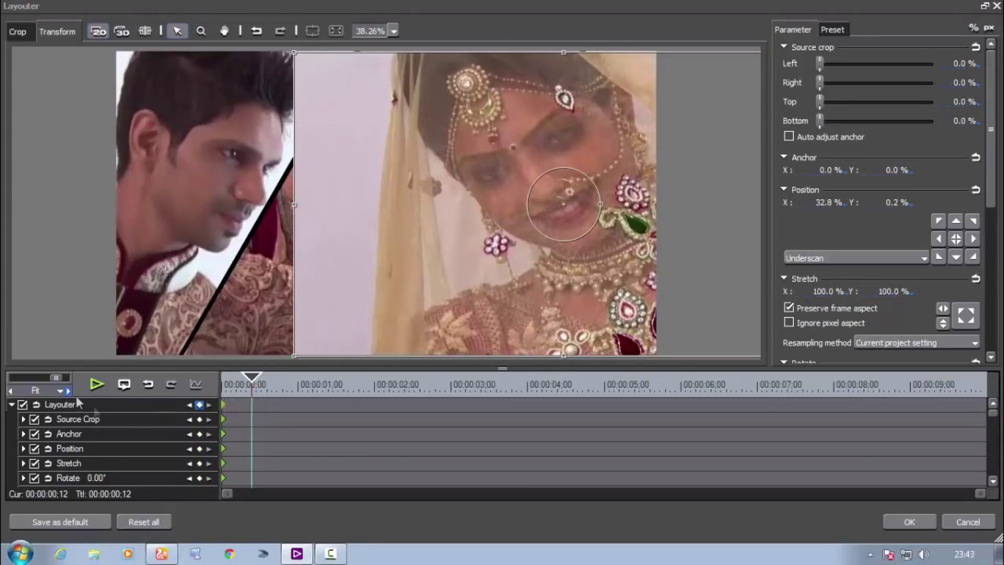
left_click(199, 405)
Step: At G02's first keyframe, move the image straight up out of the frame to about Y -101.2%, and apply the layout
left_click(225, 379)
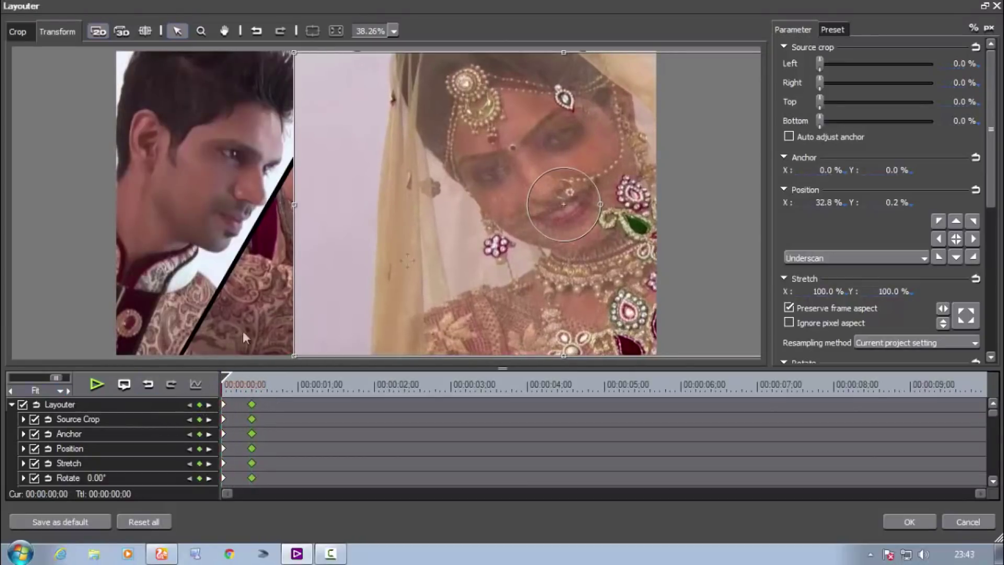
left_click_drag(562, 333, 561, 24)
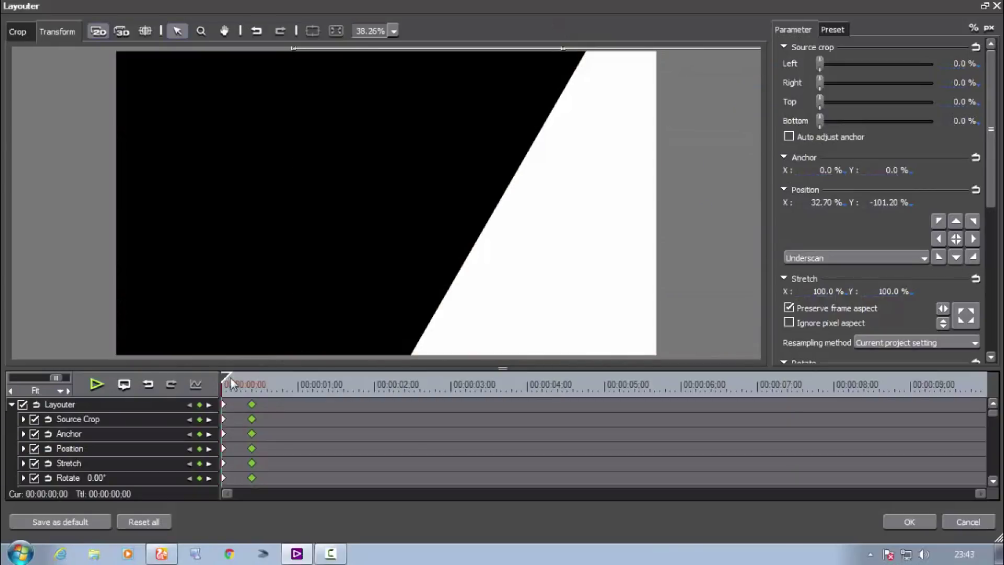
left_click_drag(230, 378, 252, 377)
left_click(887, 523)
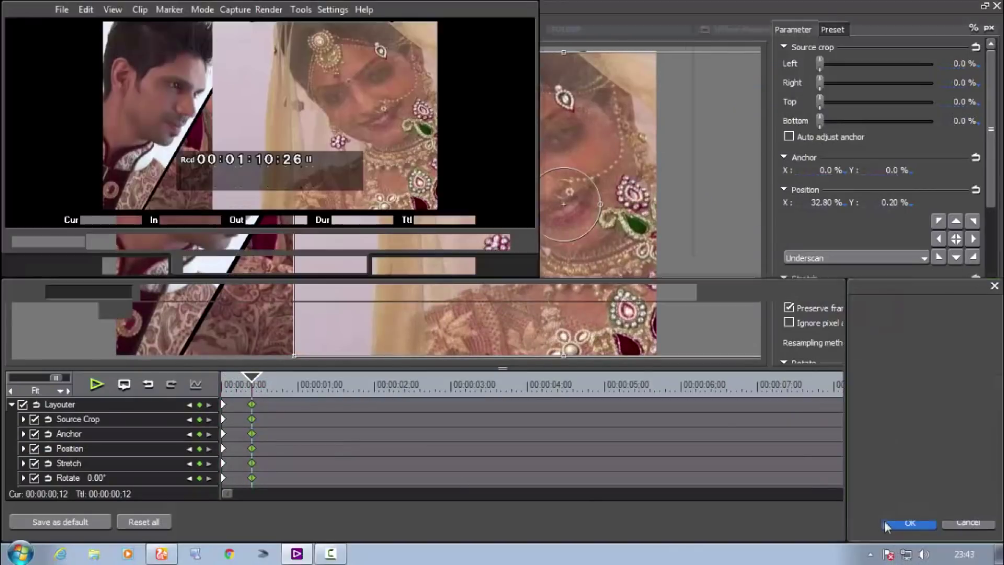
Step: Play the sequence from the start of the clips at 00:01:10;14 to check the panels' slide-in animation
mouse_move(385, 336)
left_mouse_down()
mouse_move(396, 341)
mouse_move(387, 336)
left_mouse_up()
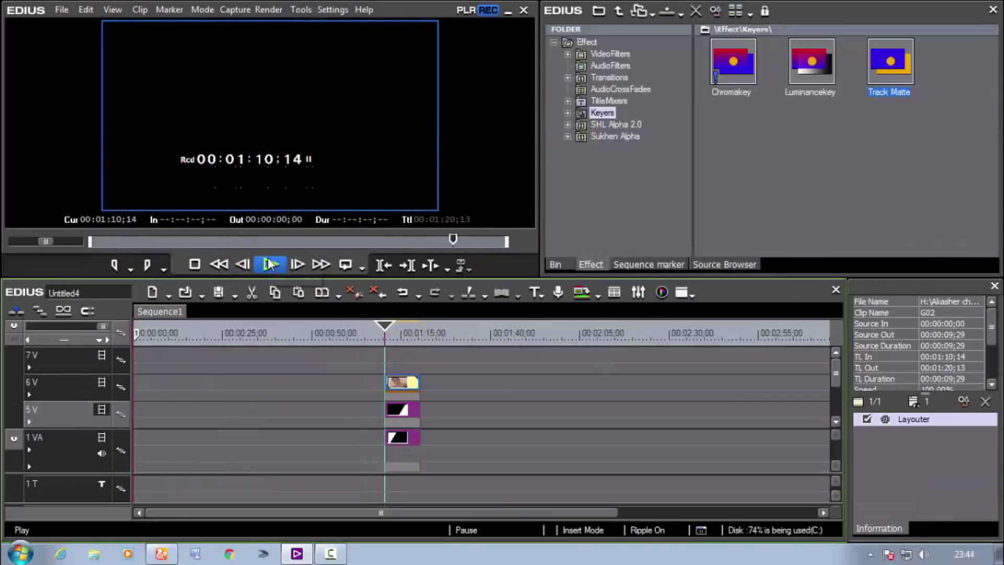
left_click(269, 264)
left_click(270, 264)
left_click(385, 333)
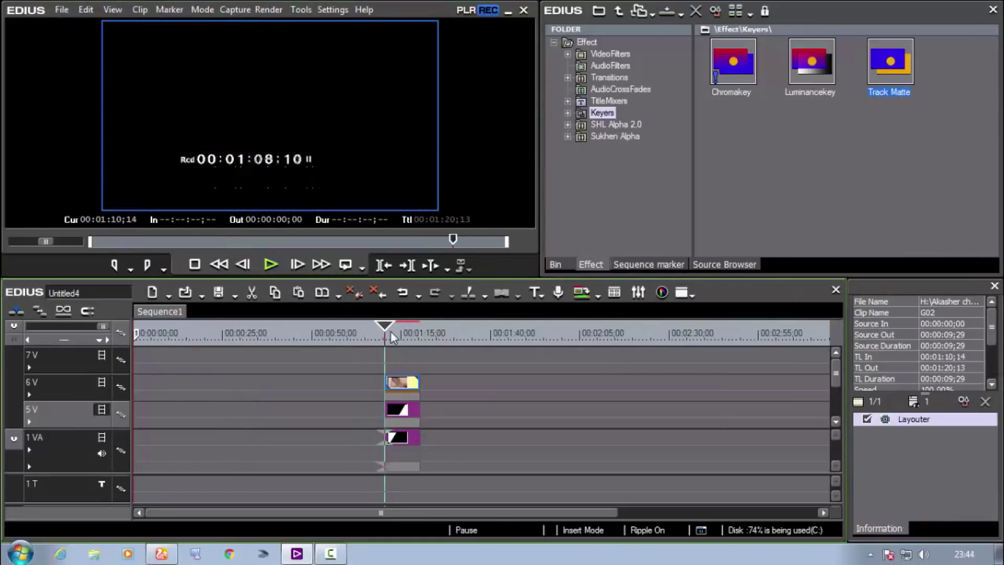
left_click(269, 262)
left_click(269, 263)
mouse_move(385, 331)
left_mouse_down()
mouse_move(399, 331)
mouse_move(384, 331)
left_mouse_up()
left_click(274, 264)
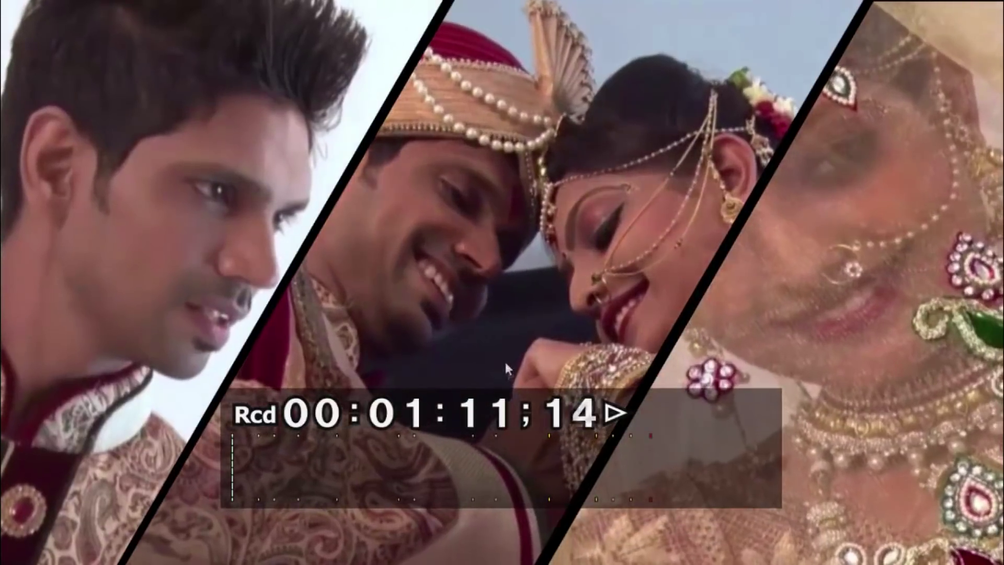
key("space")
Step: Render the sequence's split-screen section and play it back full screen from 00:01:10;14
right_click(403, 333)
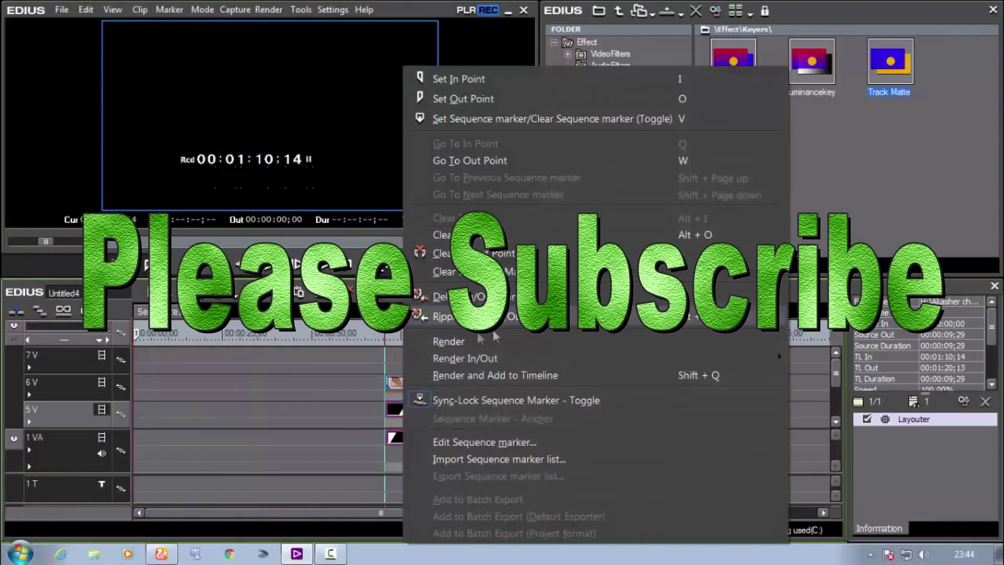
left_click(460, 340)
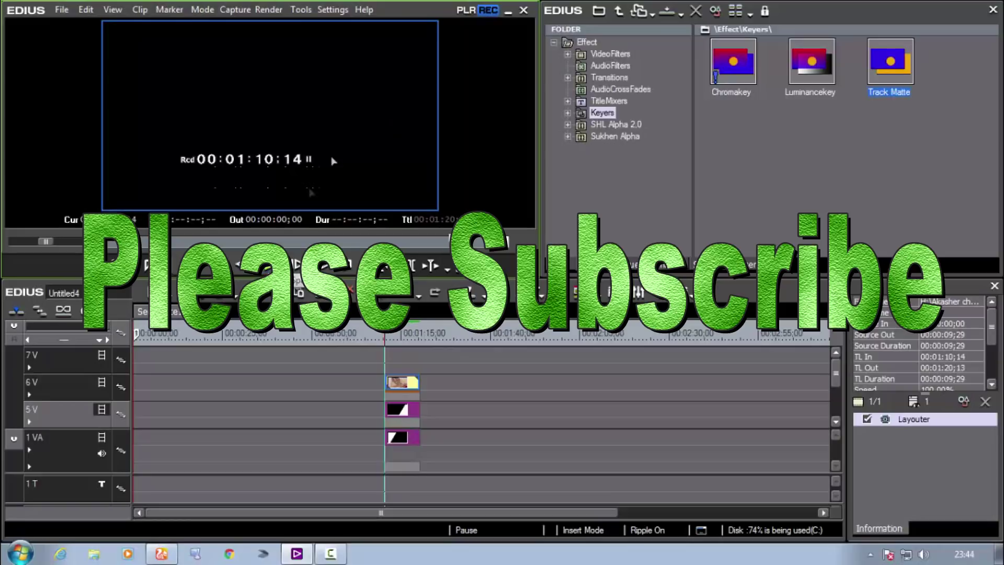
left_click(298, 277)
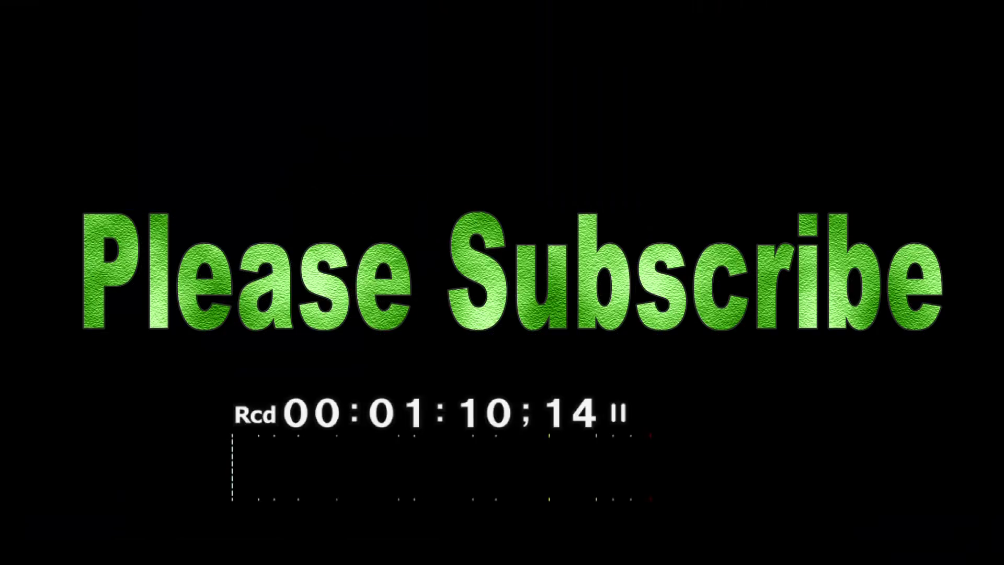
key("space")
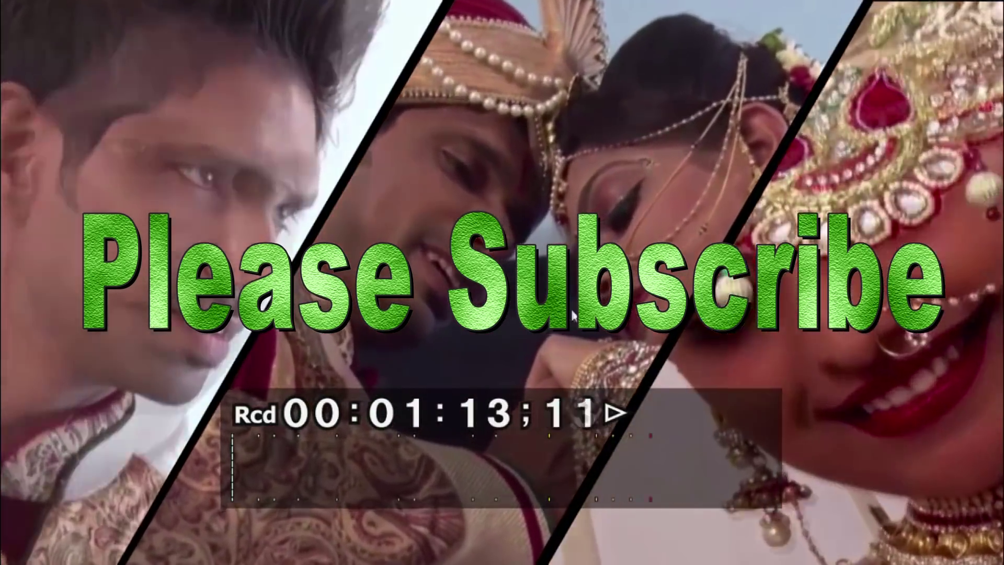
key("Escape")
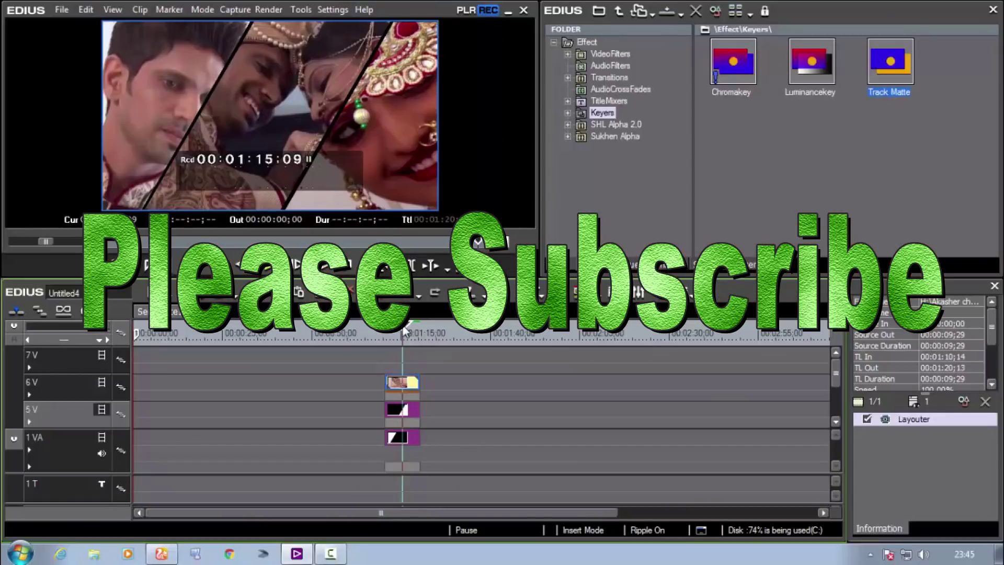